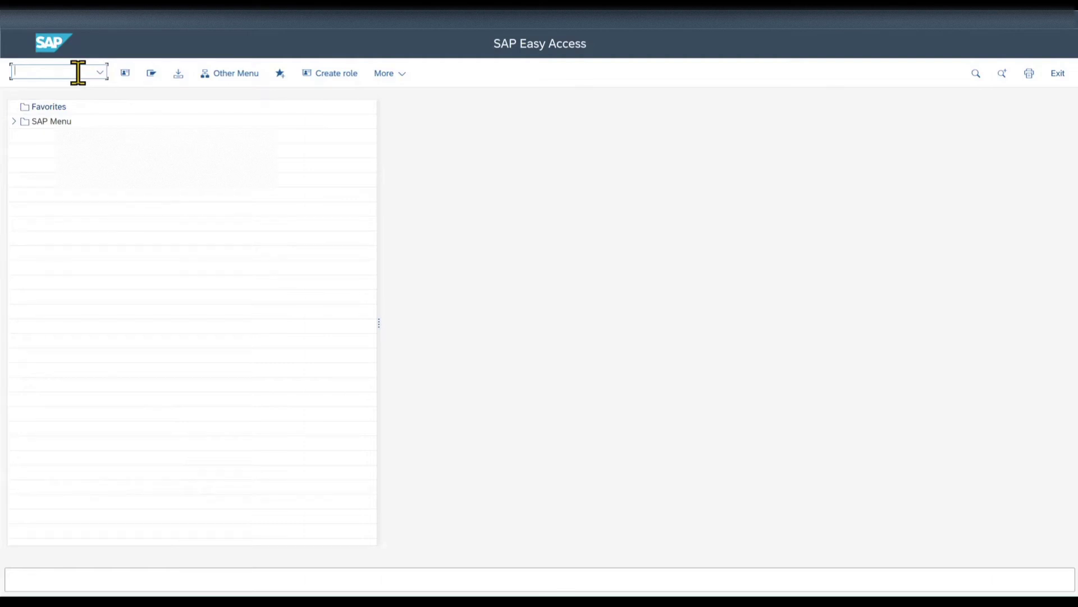
- Open the Define plant table from SPRO (Enterprise Structure > Definition > Logistics - General) and select plant 0001
type("spro")
key("Return")
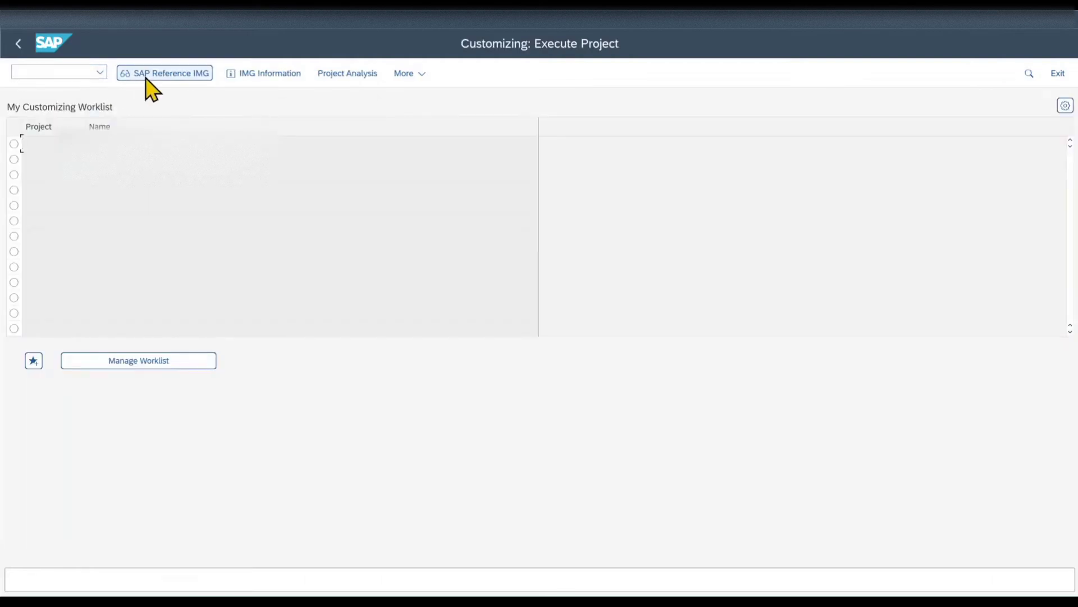
left_click(149, 78)
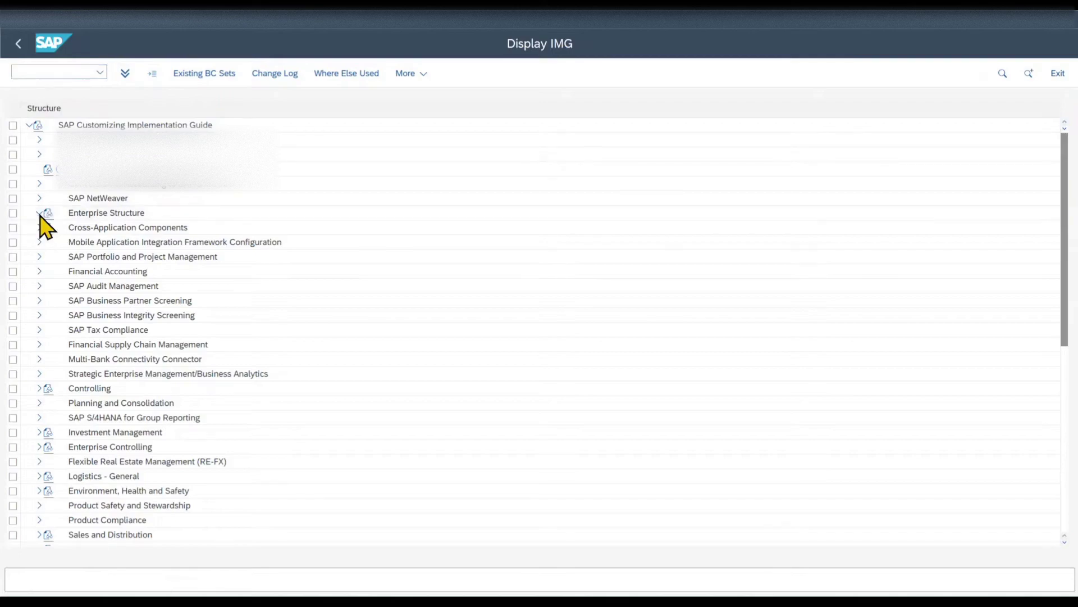
left_click(39, 212)
left_click(50, 227)
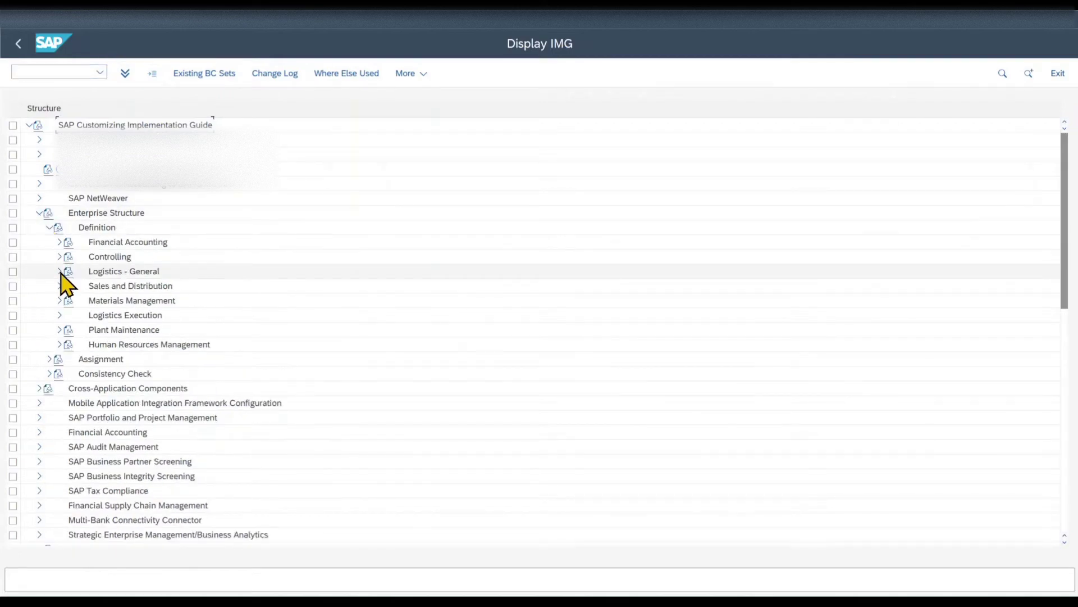
left_click(59, 271)
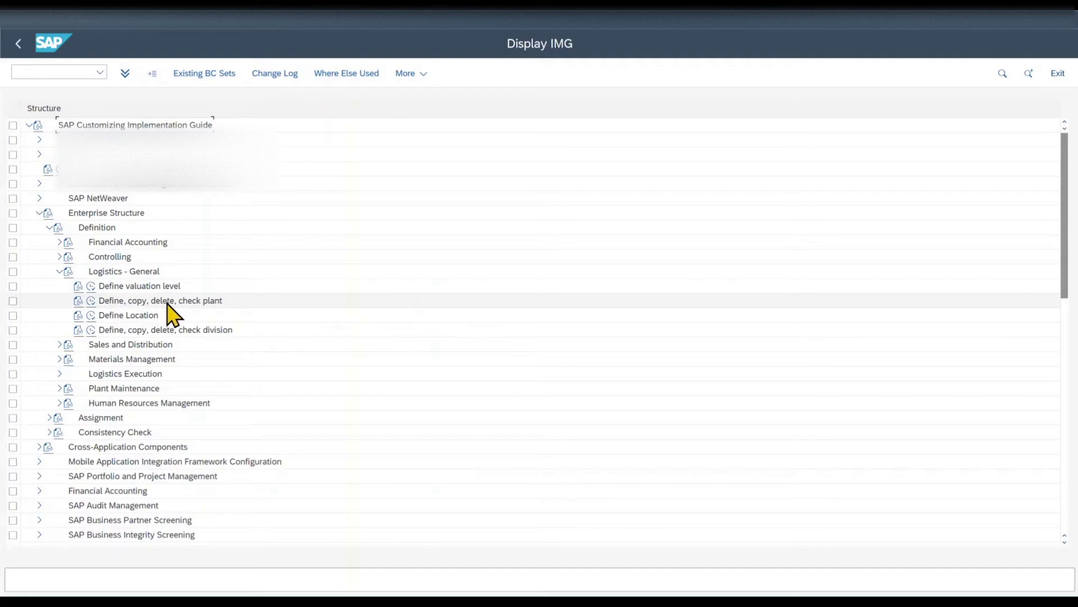
left_click(90, 302)
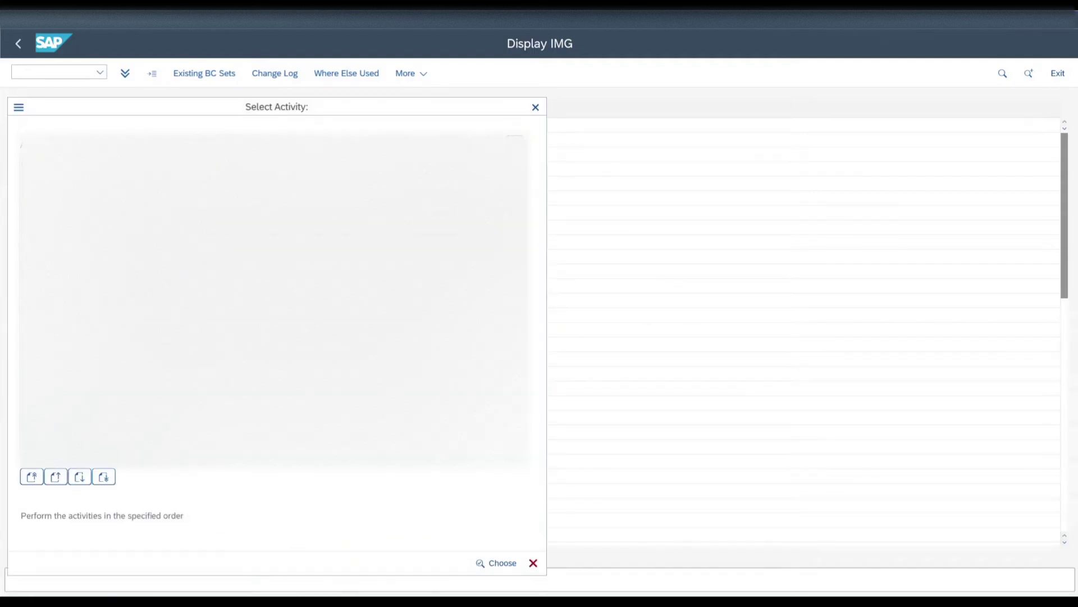
double_click(34, 143)
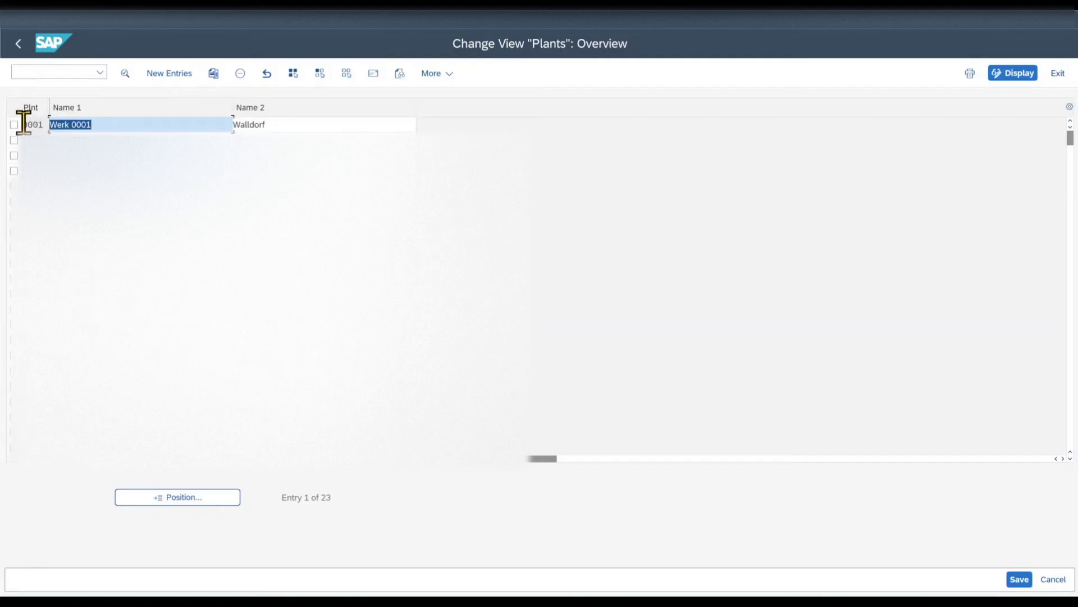
left_click(14, 124)
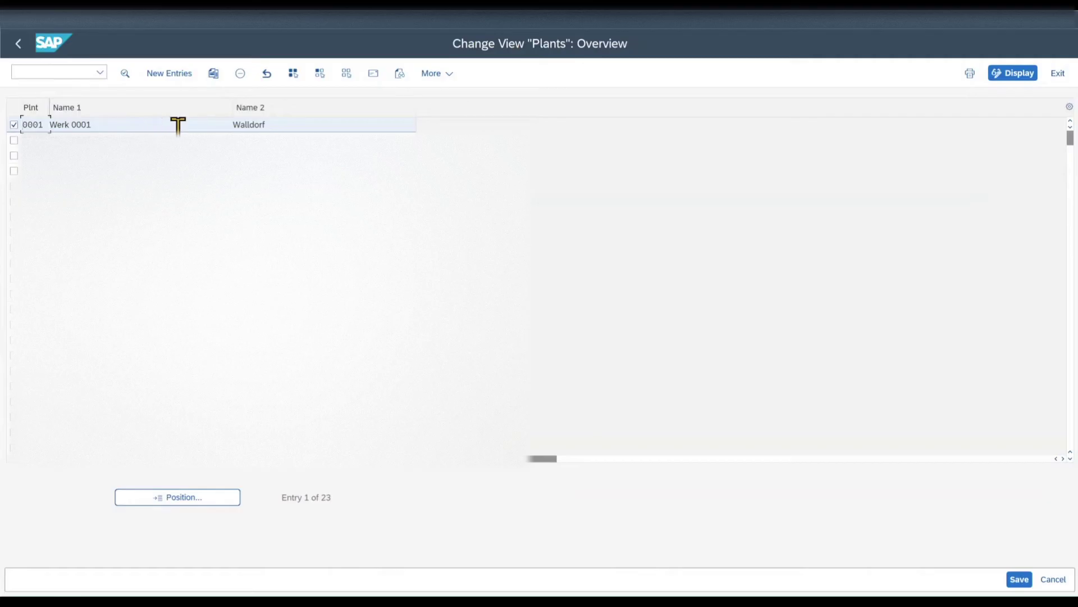
- Copy plant 0001 as plant 1234 named 'Plant Test', clearing the second name Walldorf
left_click(213, 74)
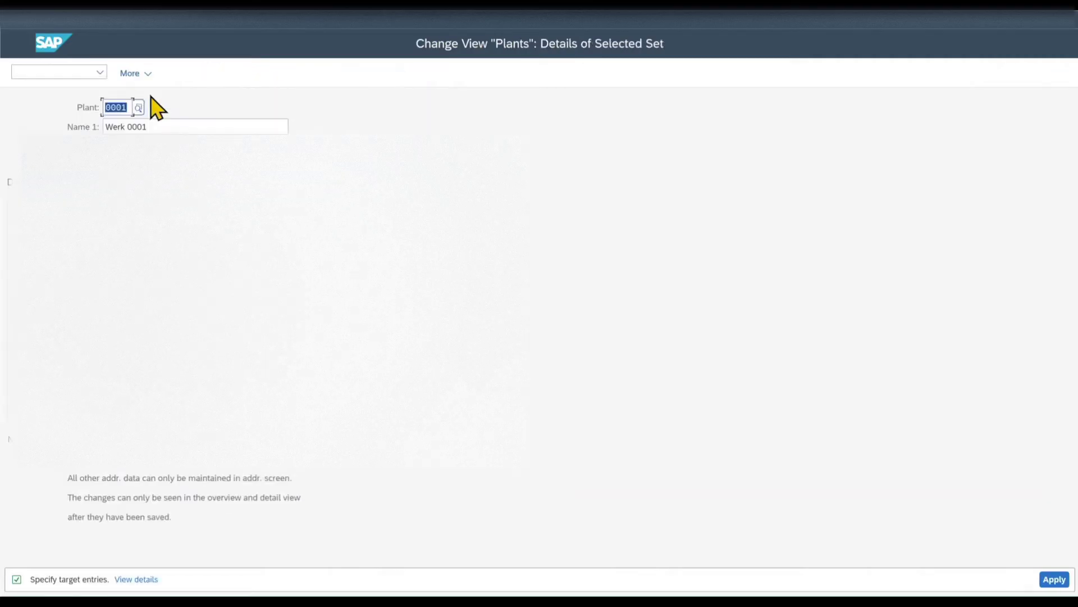
left_click(126, 107)
left_click_drag(128, 107, 106, 107)
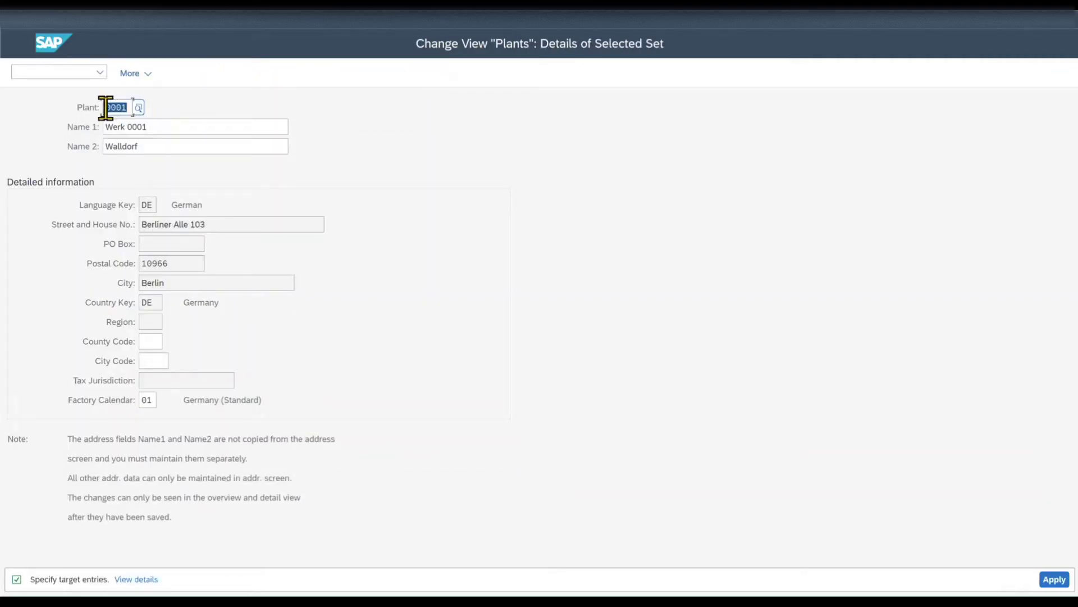
type("1234")
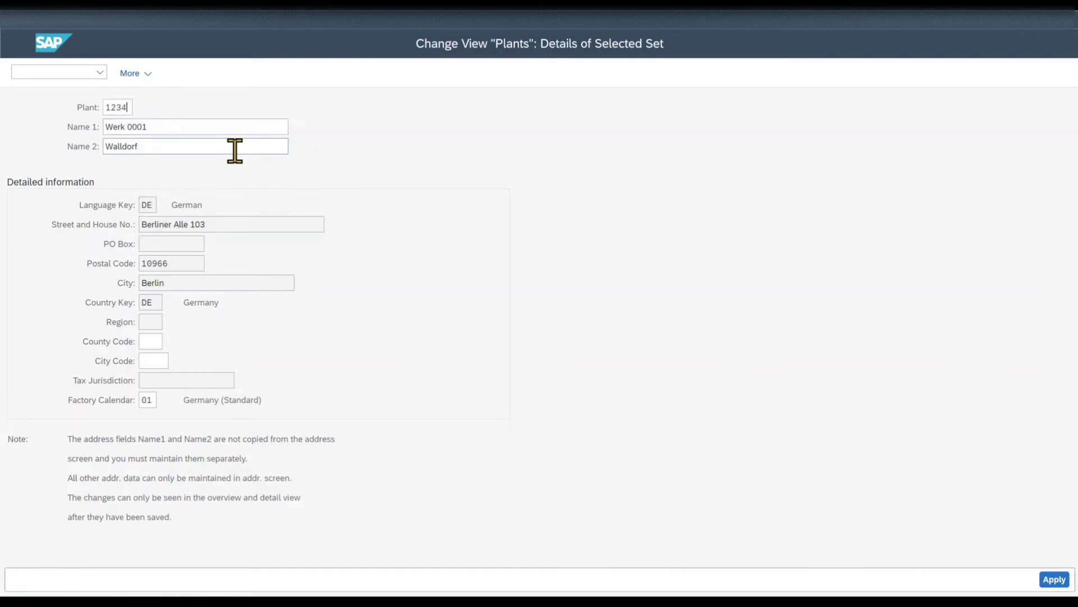
left_click_drag(129, 106, 106, 106)
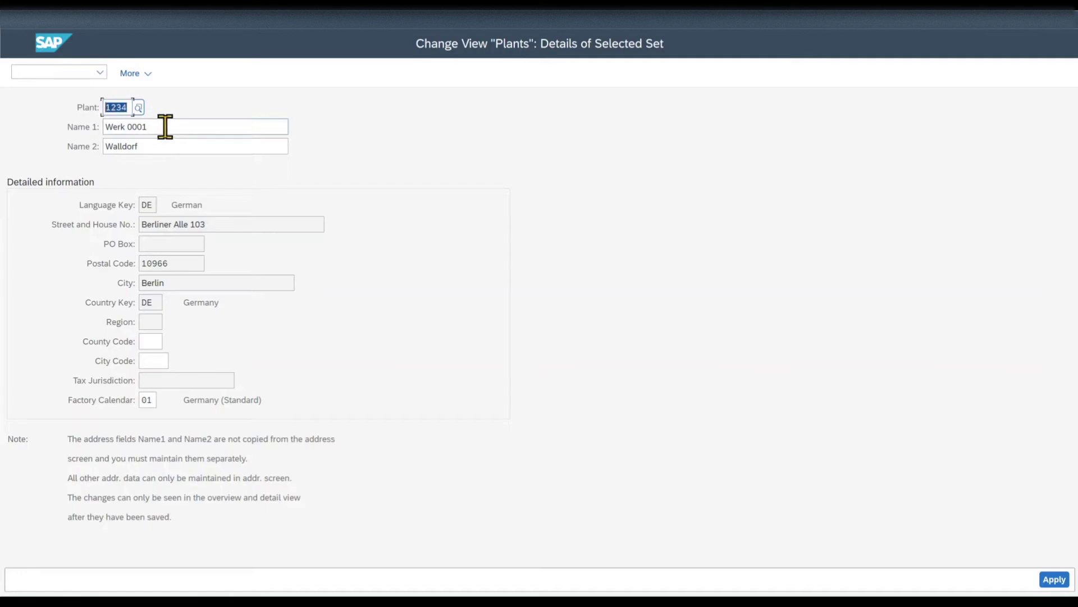
left_click_drag(165, 127, 84, 125)
type("Plant")
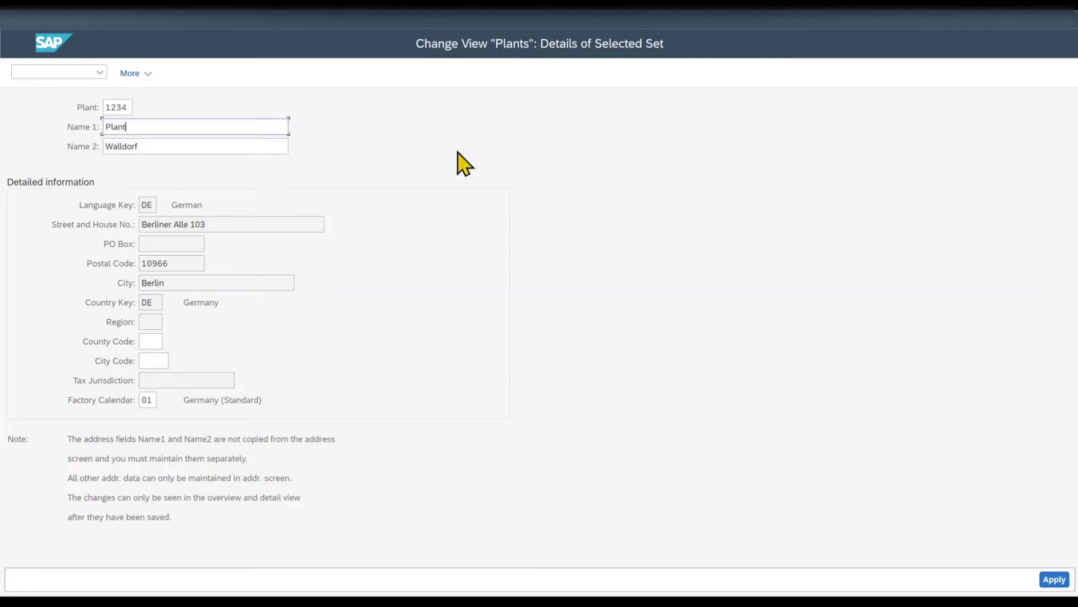
type(" Test")
left_click_drag(209, 145, 87, 147)
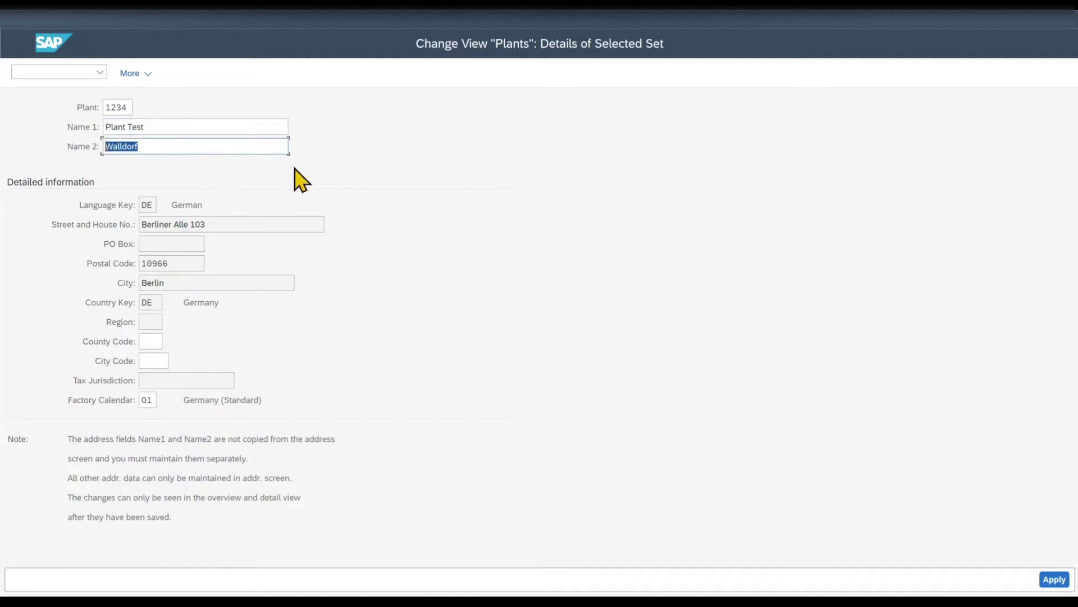
key("BackSpace")
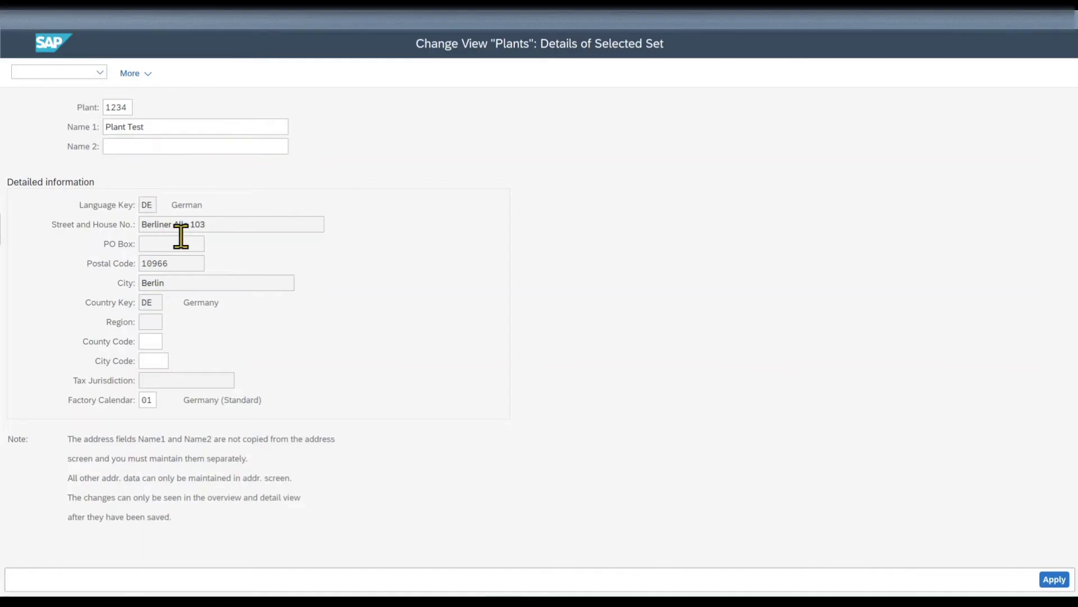
- Review the language, county, city code, factory calendar and tax jurisdiction fields, then open the address
left_click(151, 205)
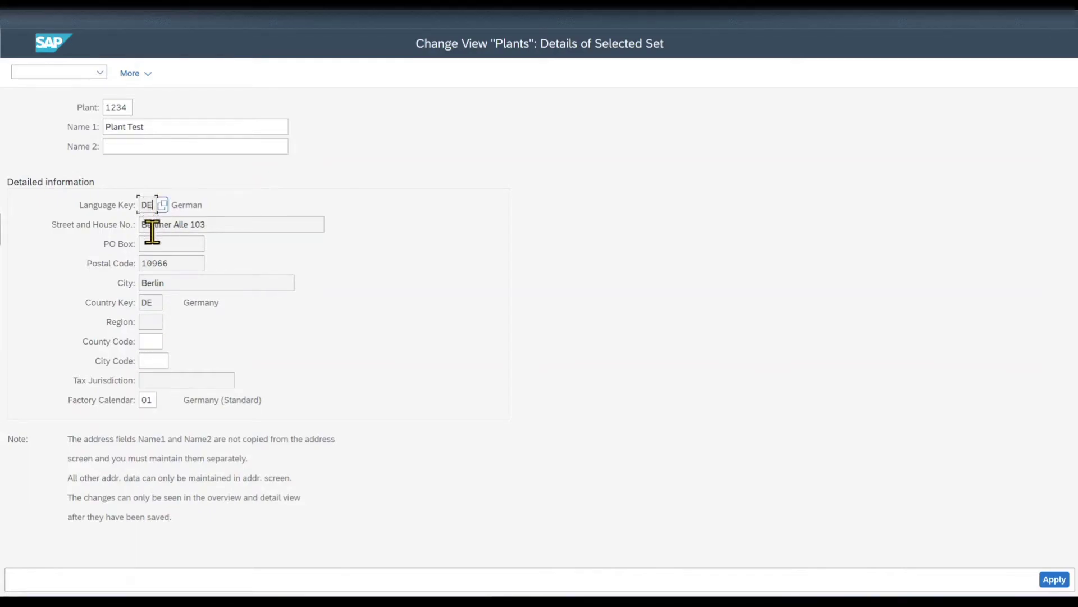
key("Tab")
key("Tab")
left_click(153, 361)
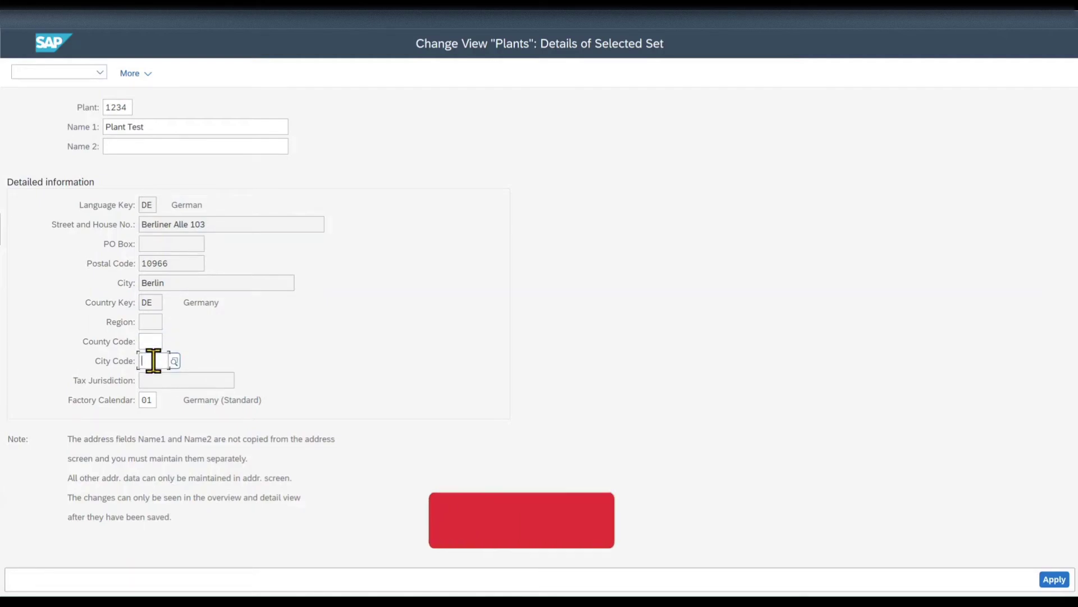
left_click(152, 404)
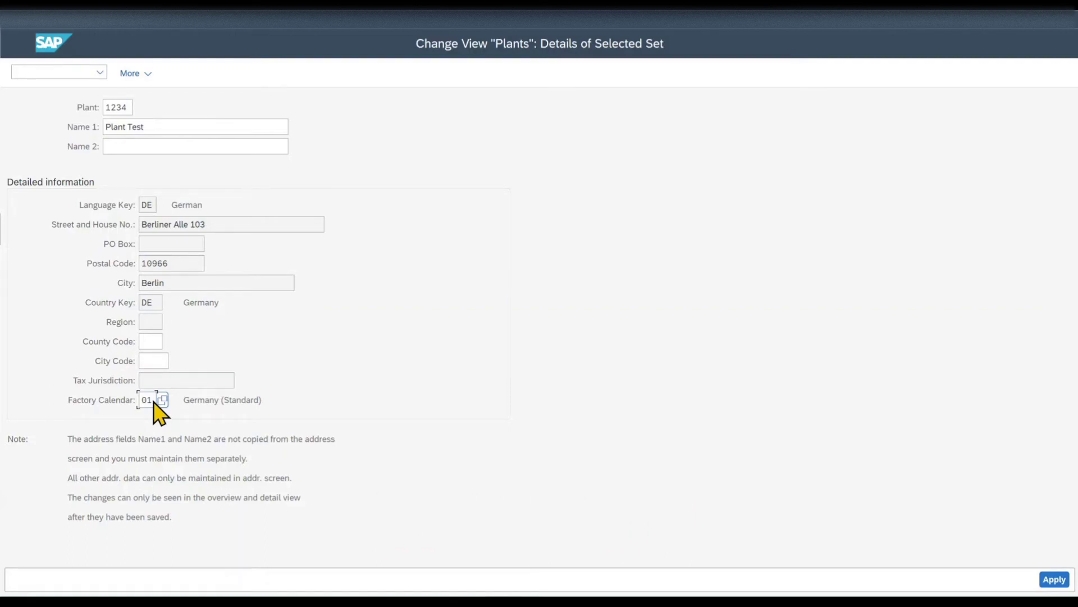
left_click(154, 381)
left_click(1045, 581)
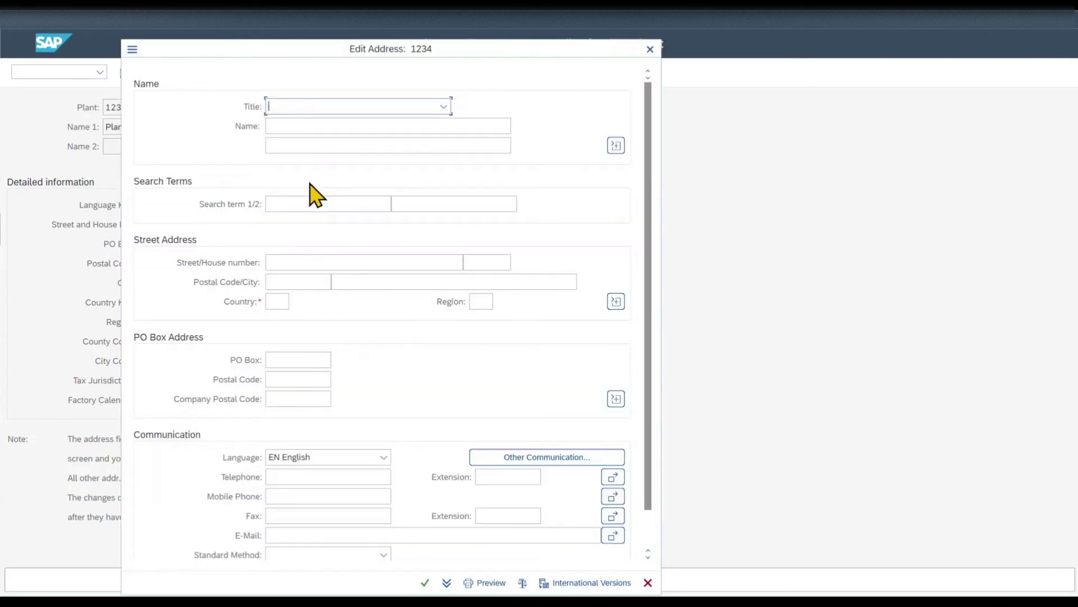
- Set the plant address name and search term to 'Plant 1'
left_click(293, 126)
key("BackSpace")
type("Plant 1")
left_click_drag(296, 126, 270, 125)
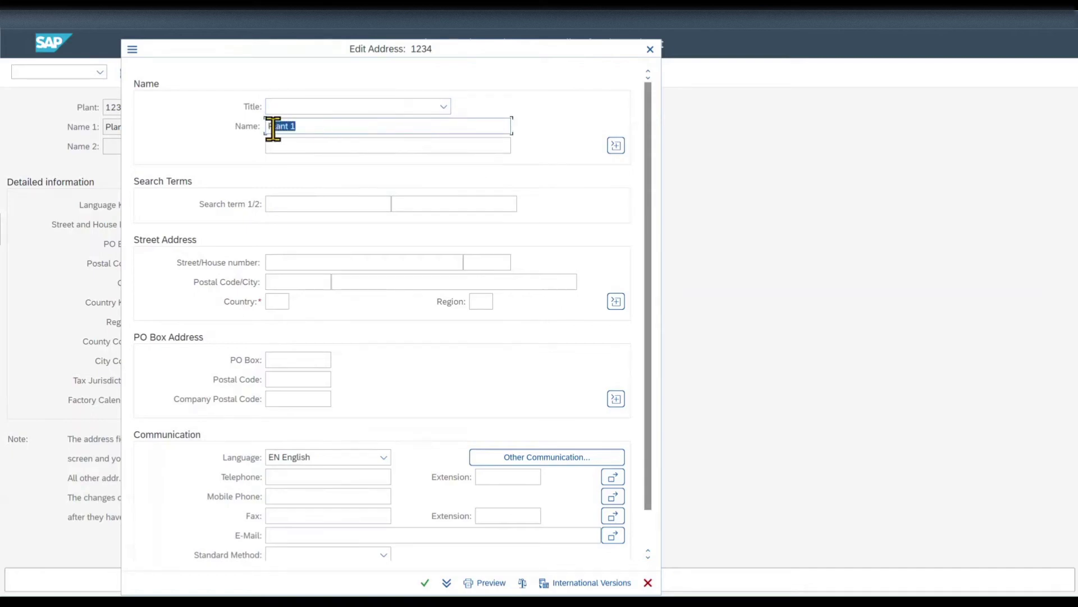
key("ctrl+c")
left_click(301, 203)
key("ctrl+v")
- Enter country US, street Test 12, postal code 12345 and city Test
left_click(279, 301)
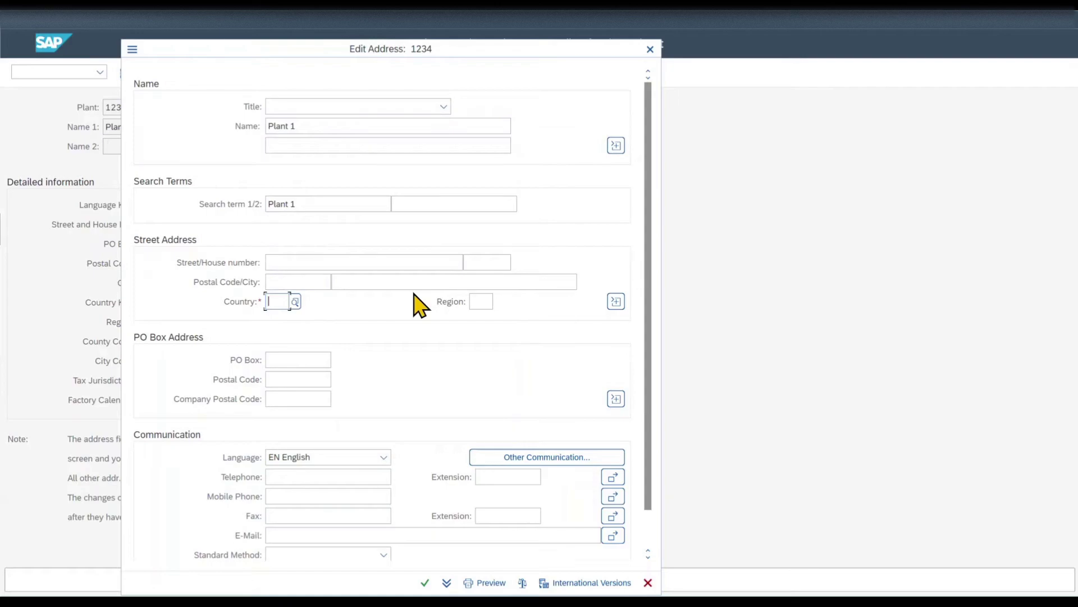
type("US")
left_click(345, 261)
type("Test")
key("Tab")
type("12")
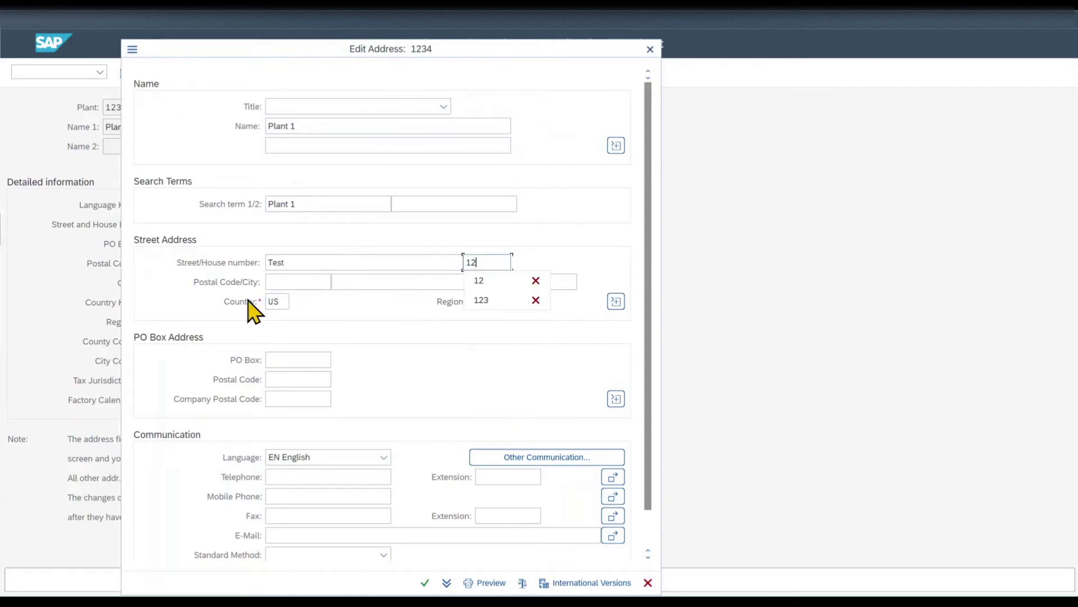
left_click(289, 281)
type("12345")
left_click(344, 281)
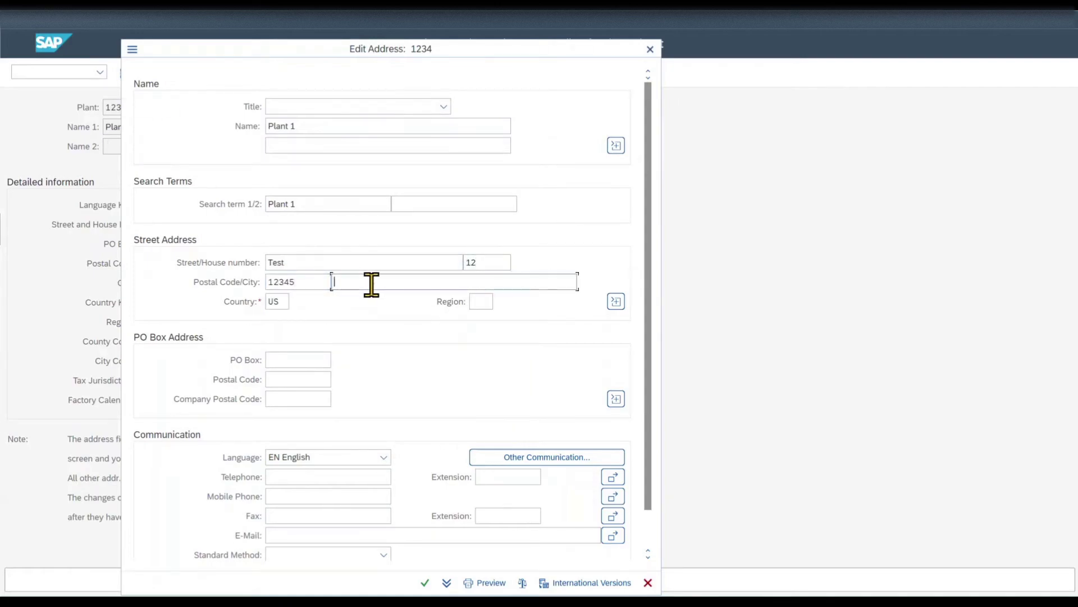
type("Test")
left_click(320, 356)
- Review all street address fields and international versions, confirm the address, and save plant 1234
scroll(321, 356, "down", 1)
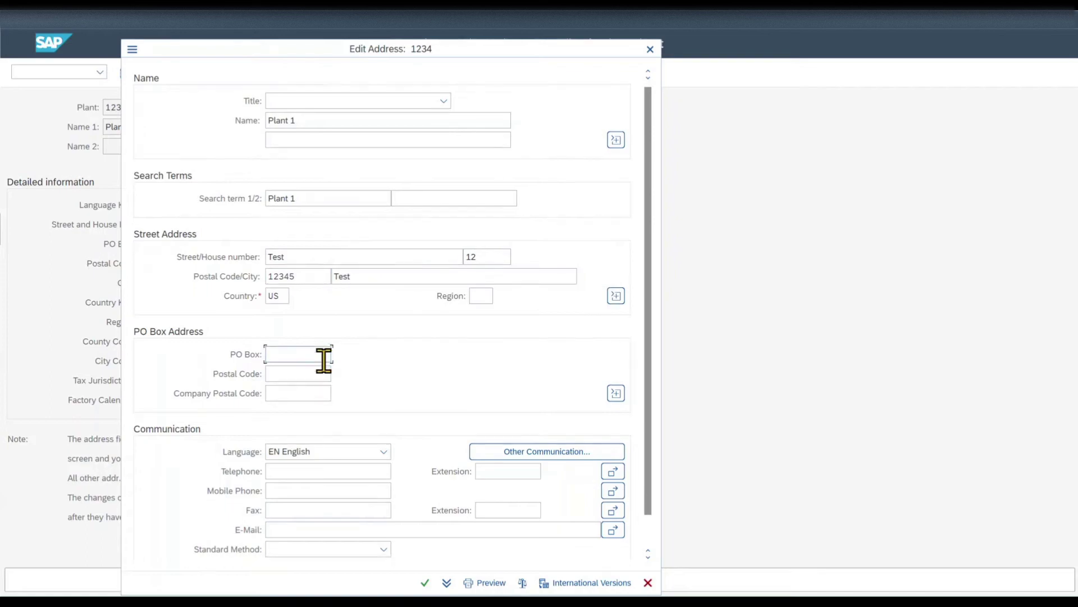
left_click(615, 300)
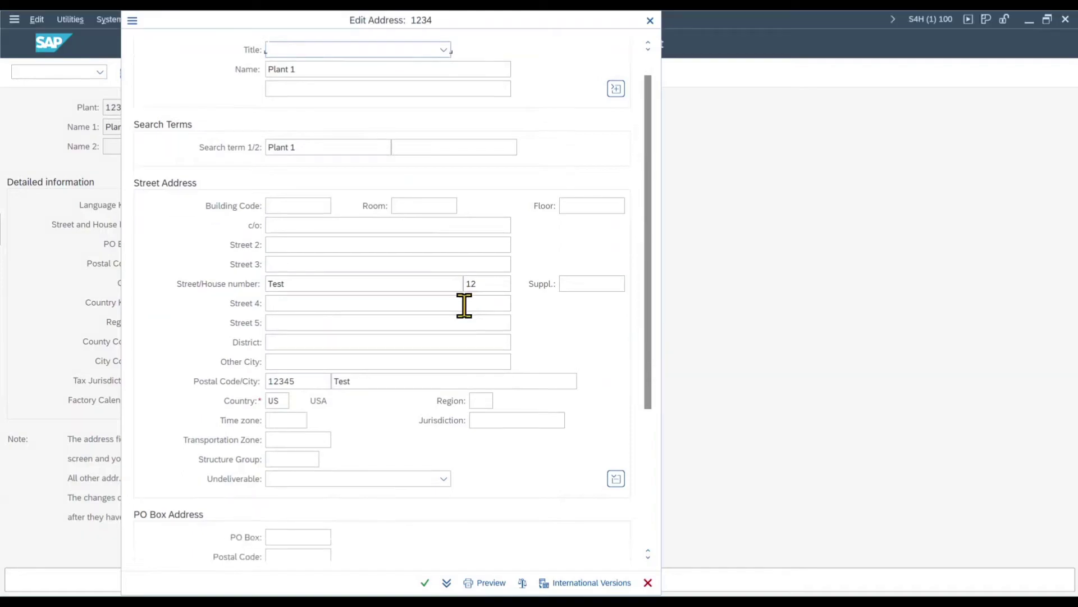
scroll(612, 324, "down", 10)
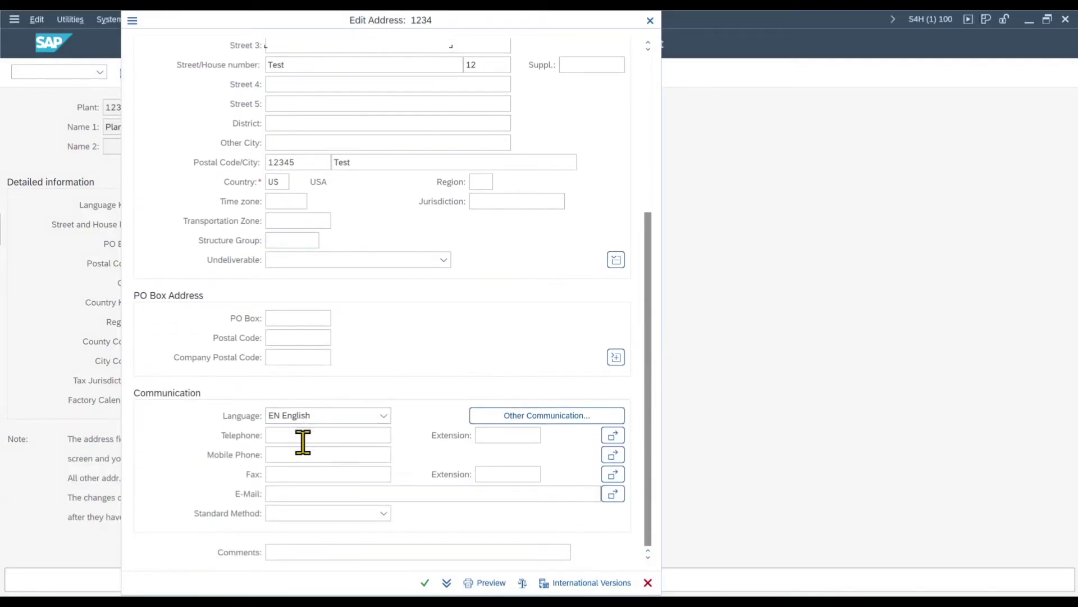
left_click(570, 586)
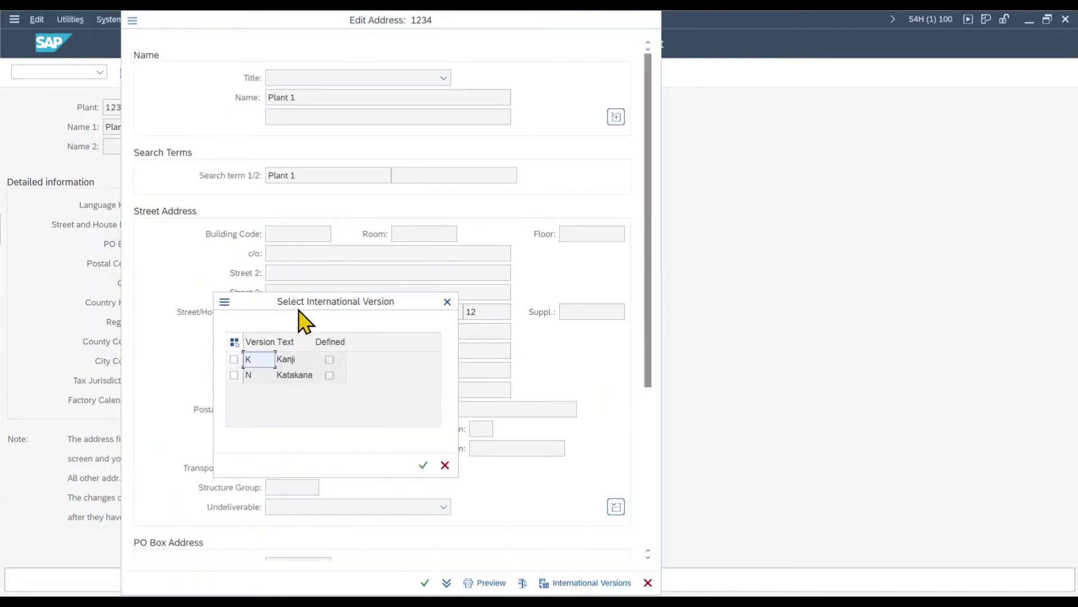
left_click(446, 301)
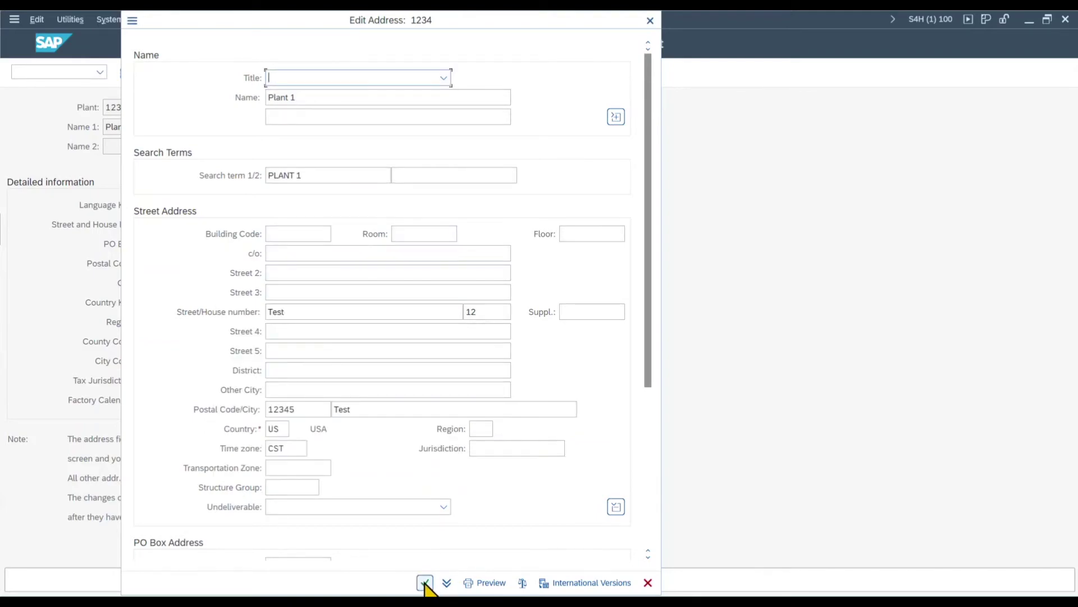
left_click(424, 583)
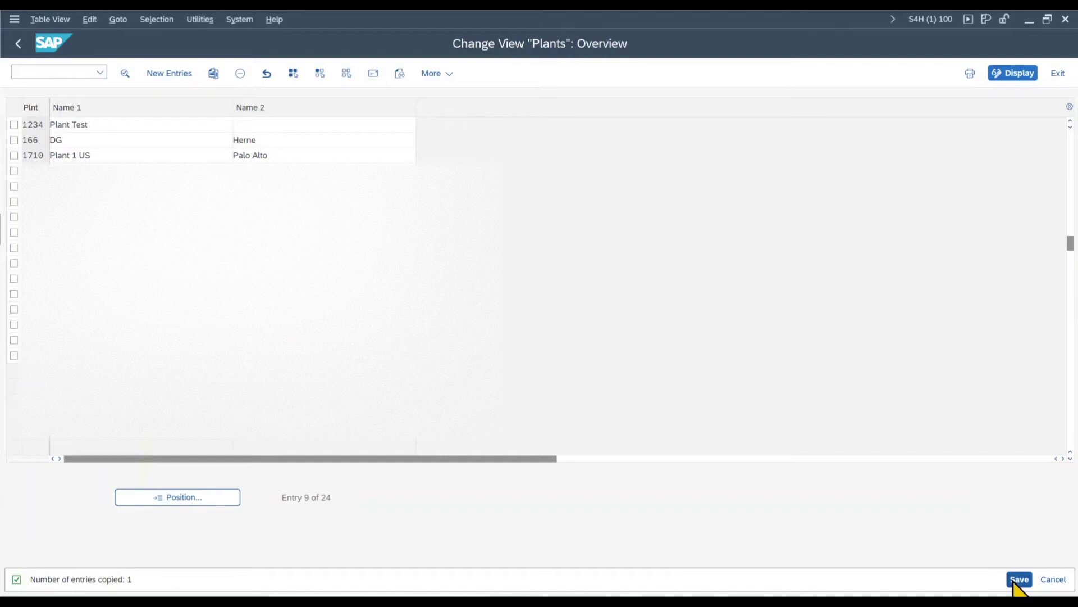
left_click(1019, 579)
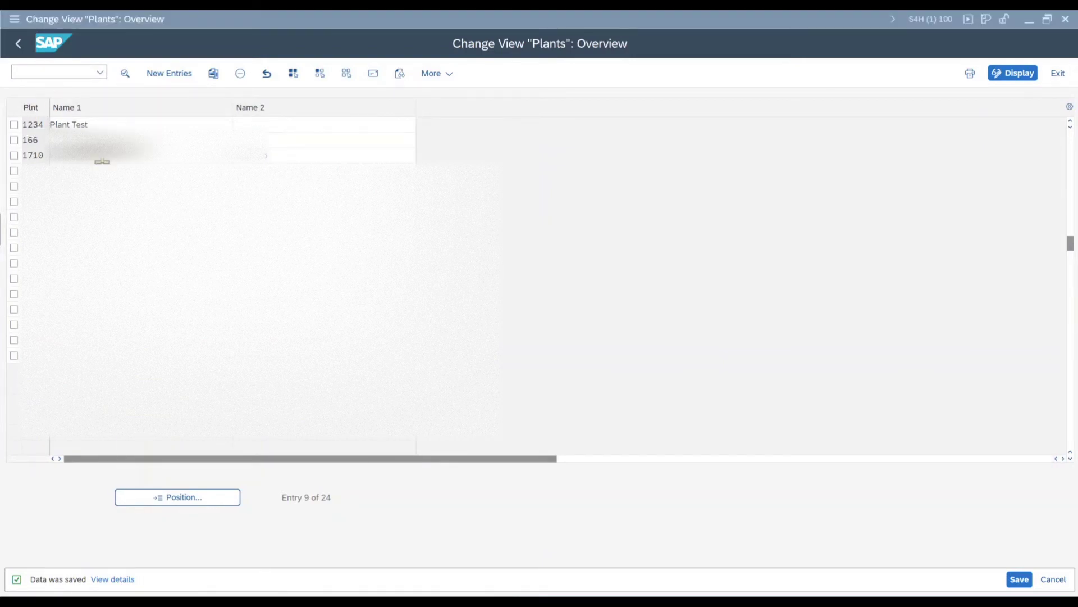
- Return to the IMG and expand Enterprise Structure > Assignment > Logistics - General
left_click(18, 44)
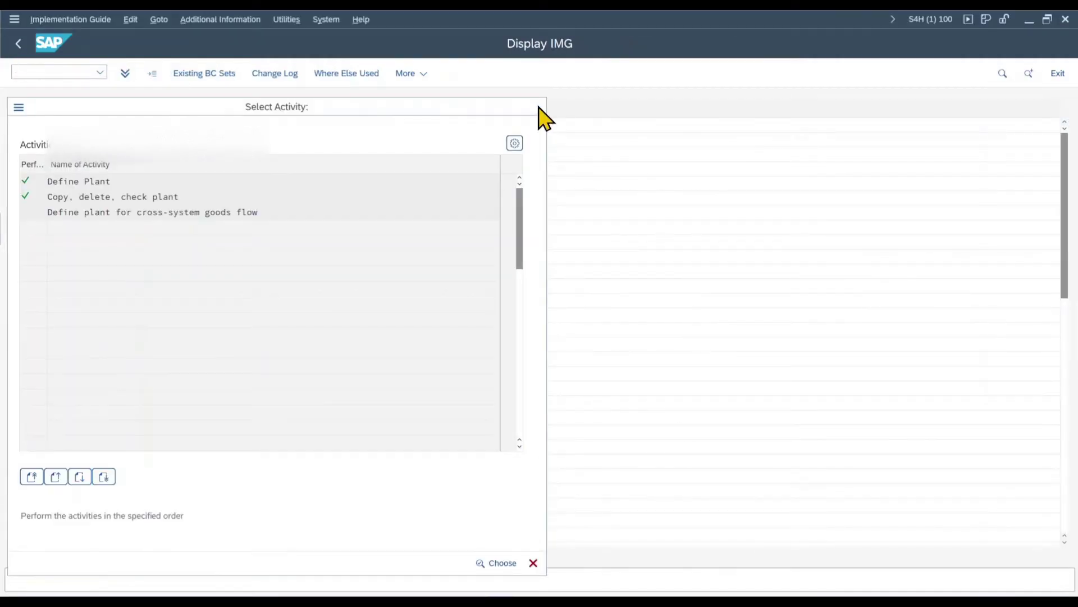
left_click(538, 107)
left_click(49, 228)
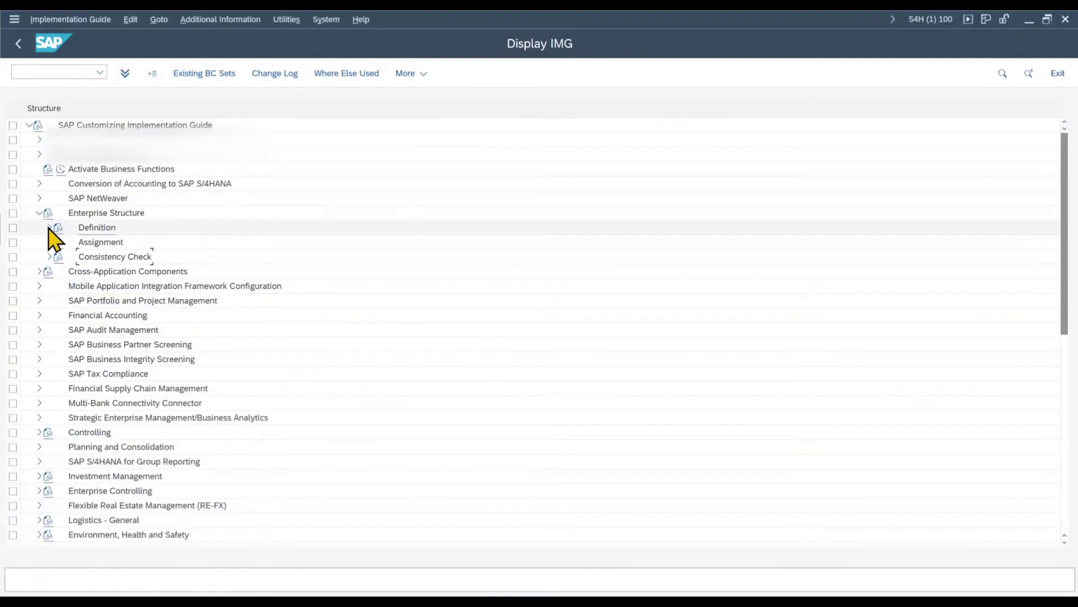
left_click(50, 242)
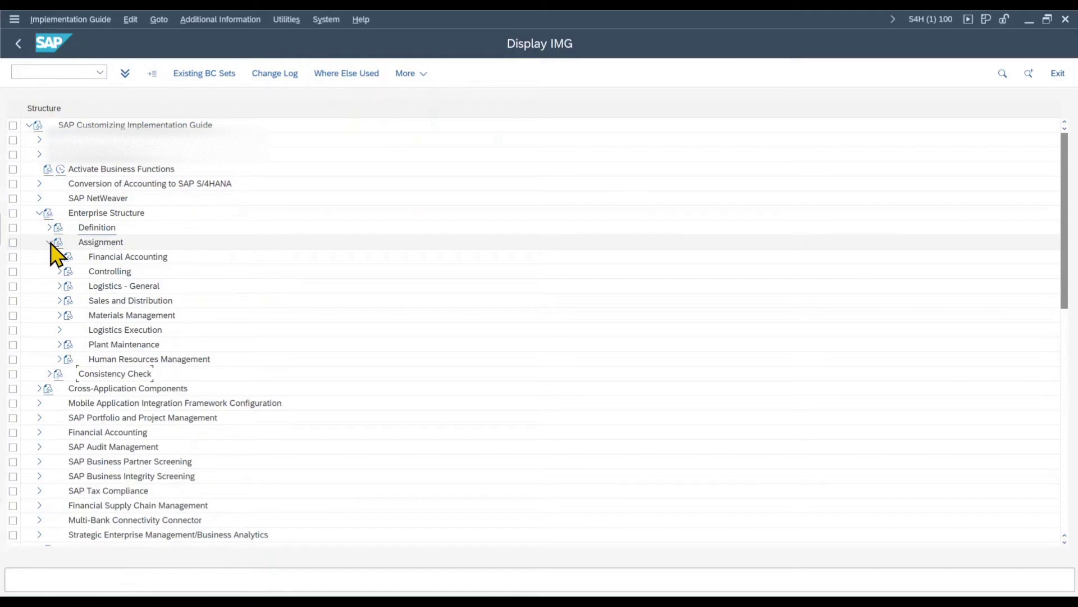
left_click(59, 286)
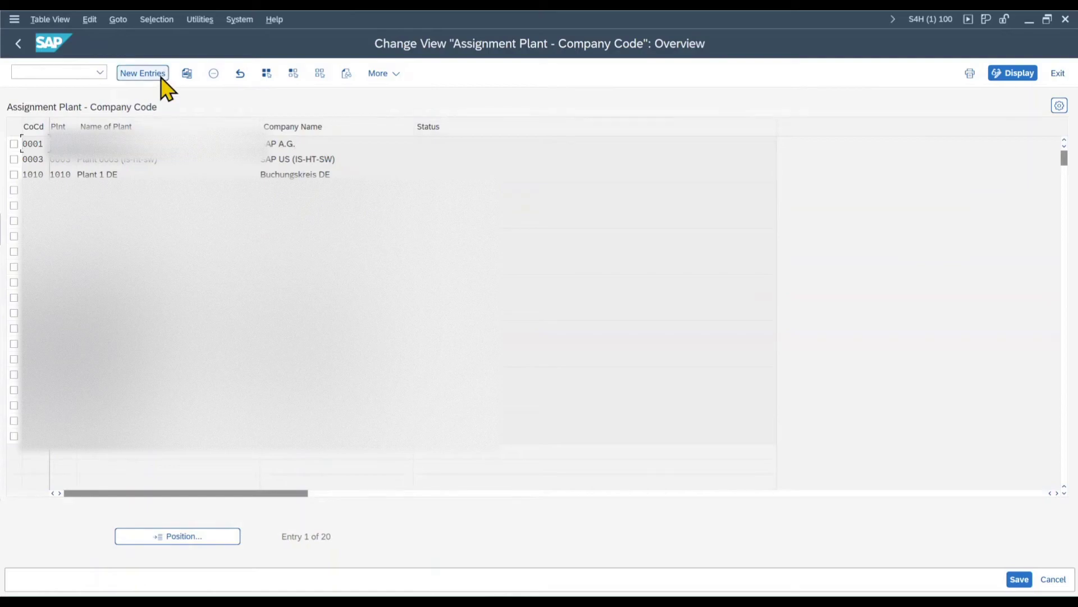
- Add a new entry assigning plant 1234 to company code US01, starting a second row with plant 1234
left_click(160, 79)
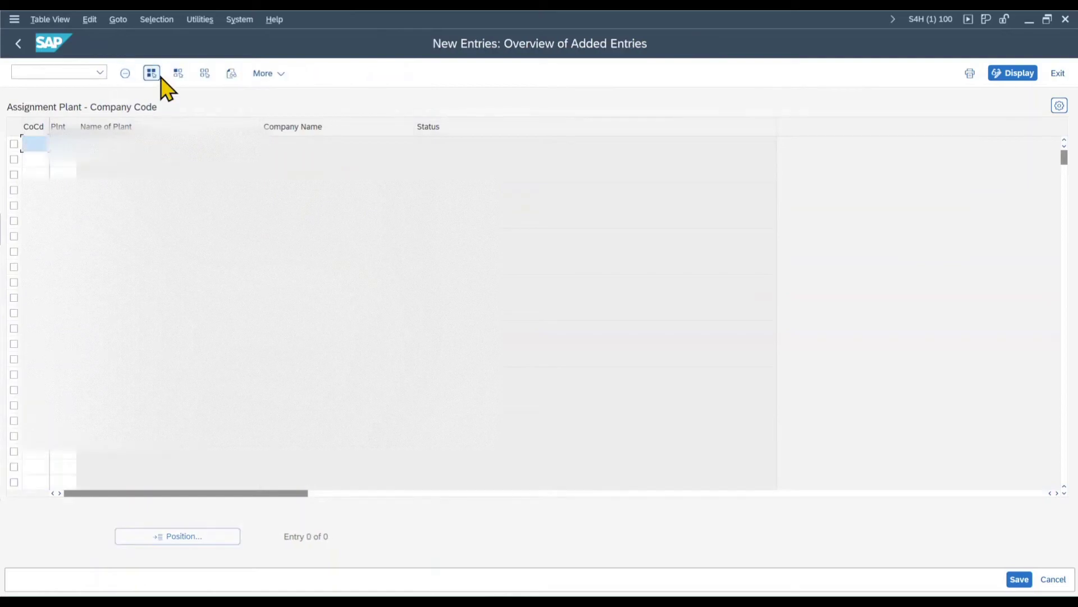
left_click(36, 144)
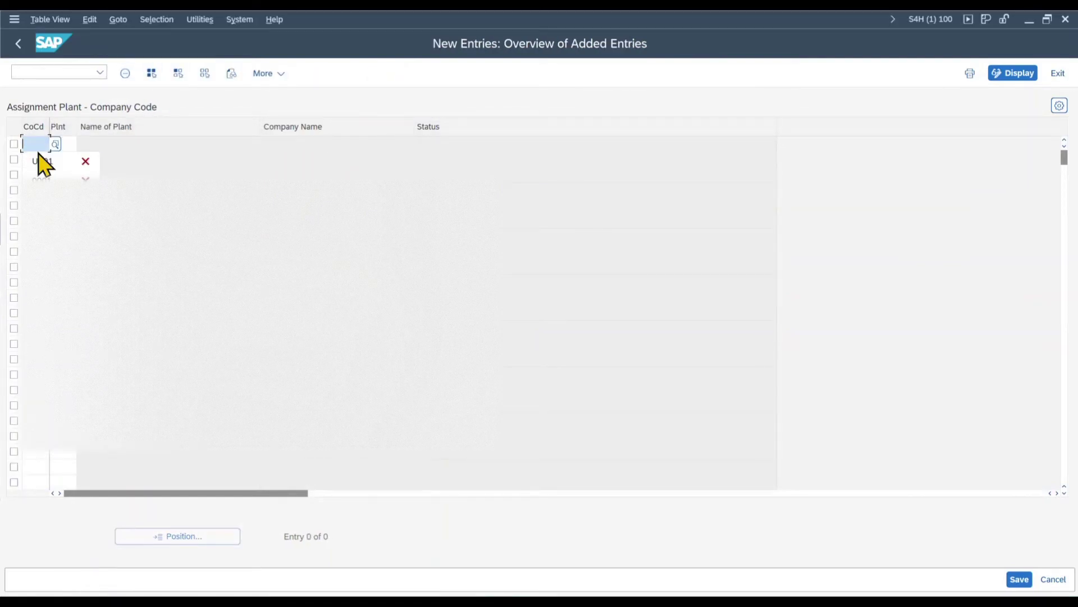
left_click(41, 161)
type("1234")
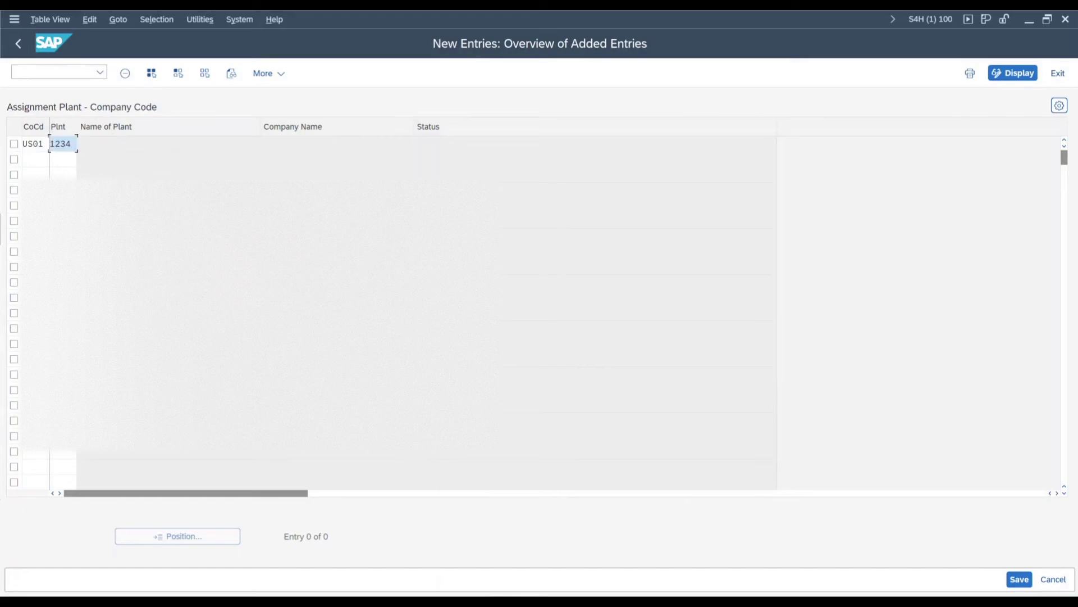
key("Return")
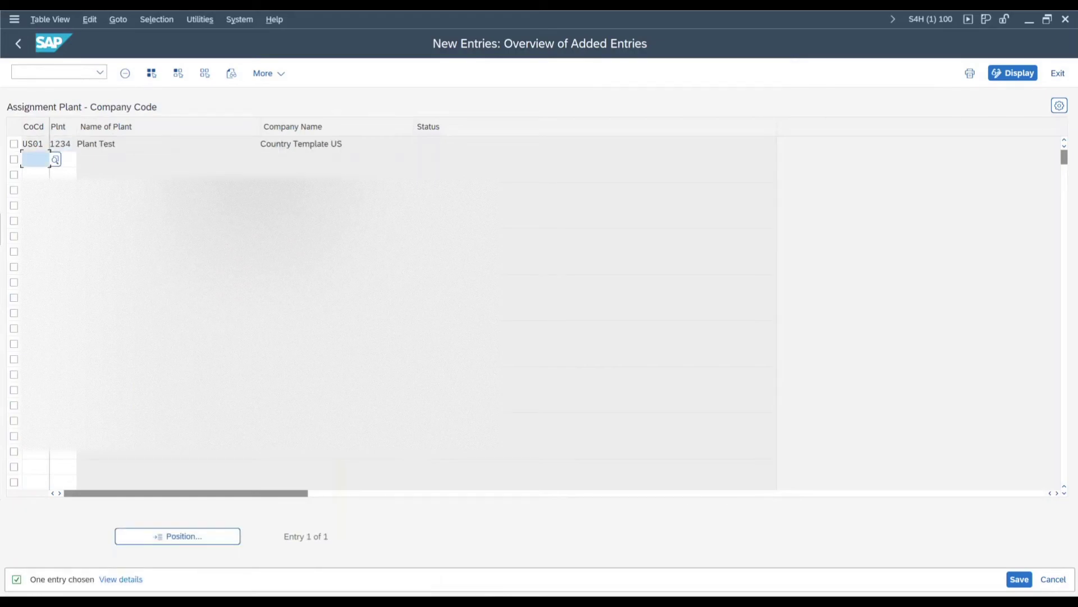
left_click(74, 161)
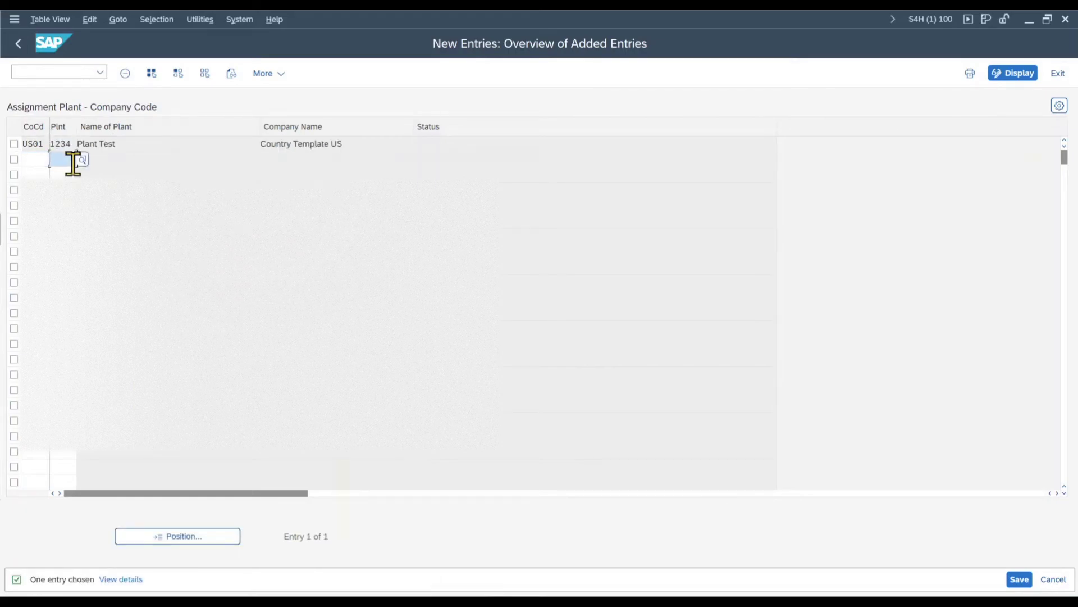
type("1234")
left_click(42, 161)
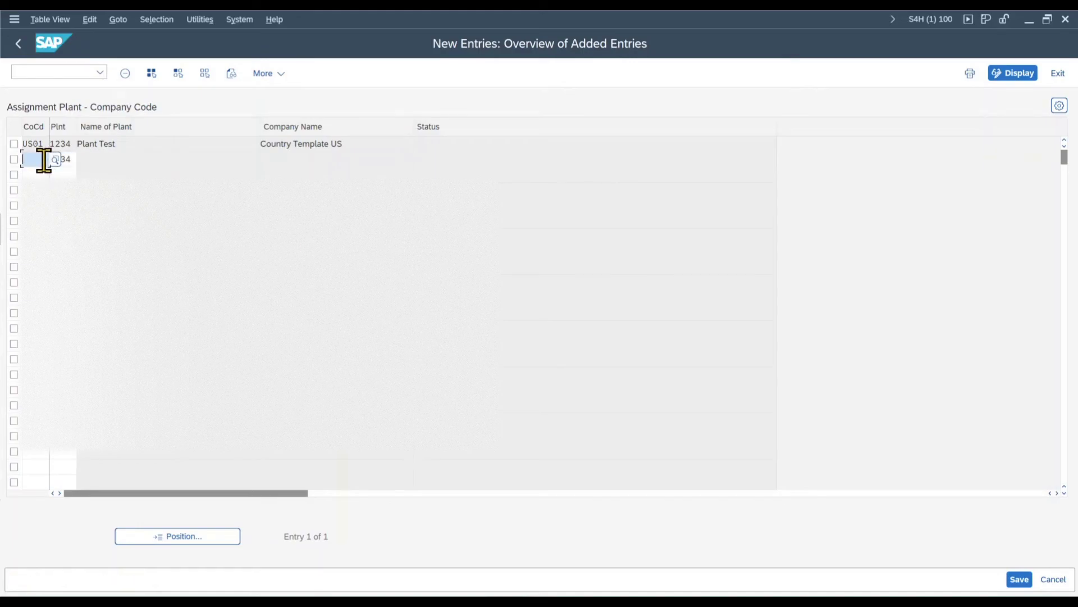
- Check the second row, which is rejected as already assigned, and remove the duplicate
key("Return")
key("F4")
key("Return")
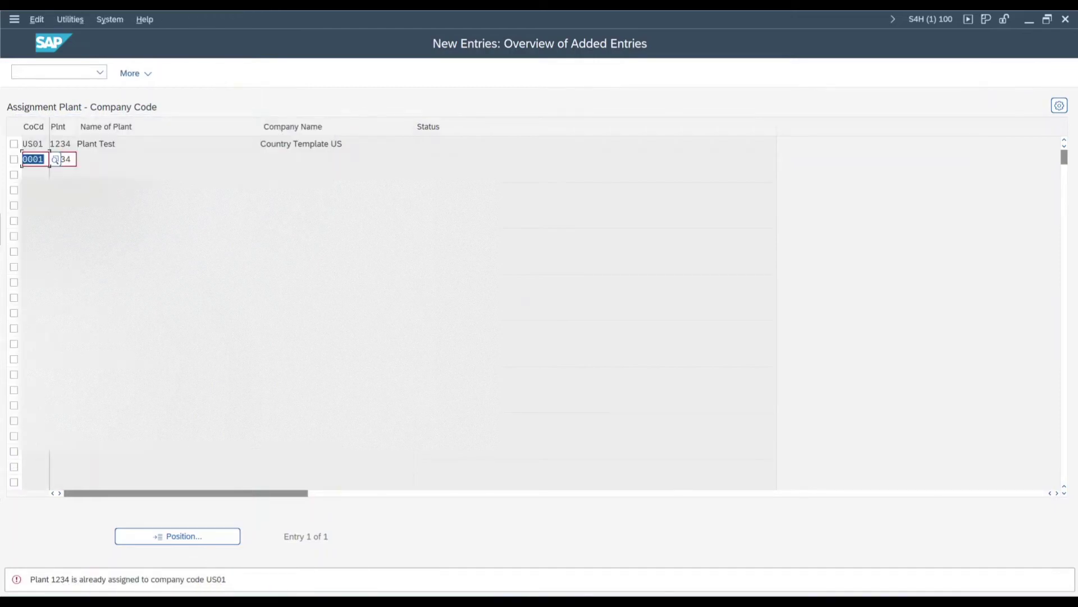
key("F12")
- Fill the second row with company code US01 and plant 1040, then acknowledge the popup
left_click(35, 159)
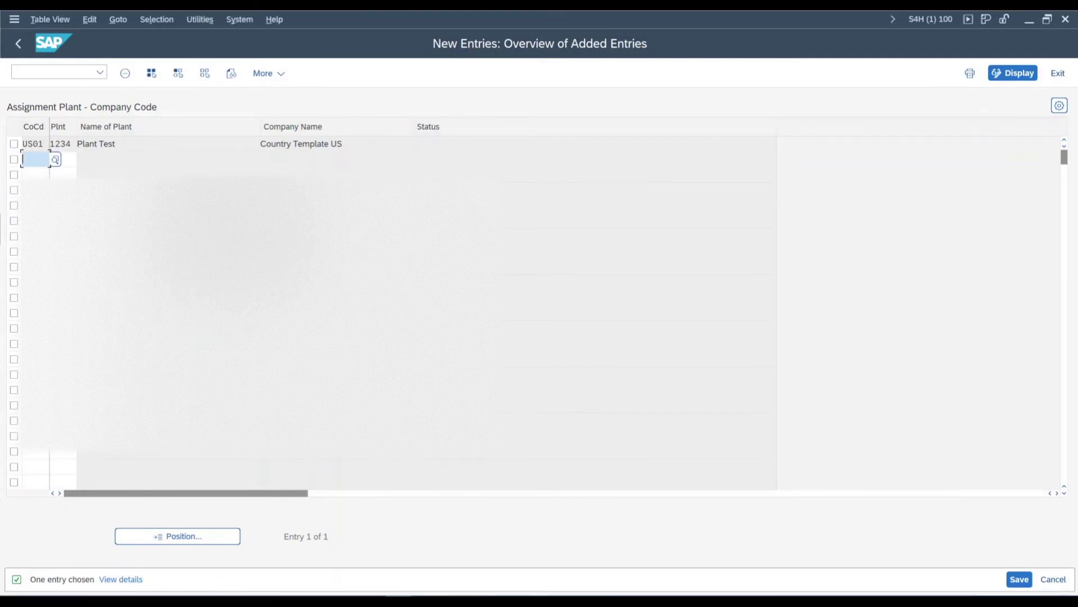
type("US01")
key("Tab")
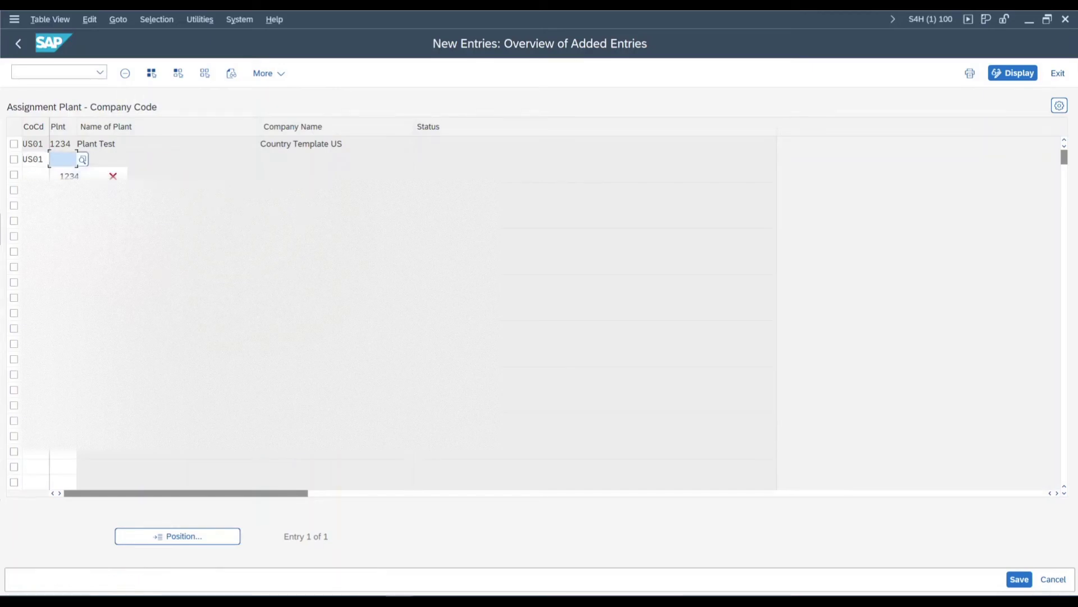
type("1040")
key("Return")
left_click(421, 507)
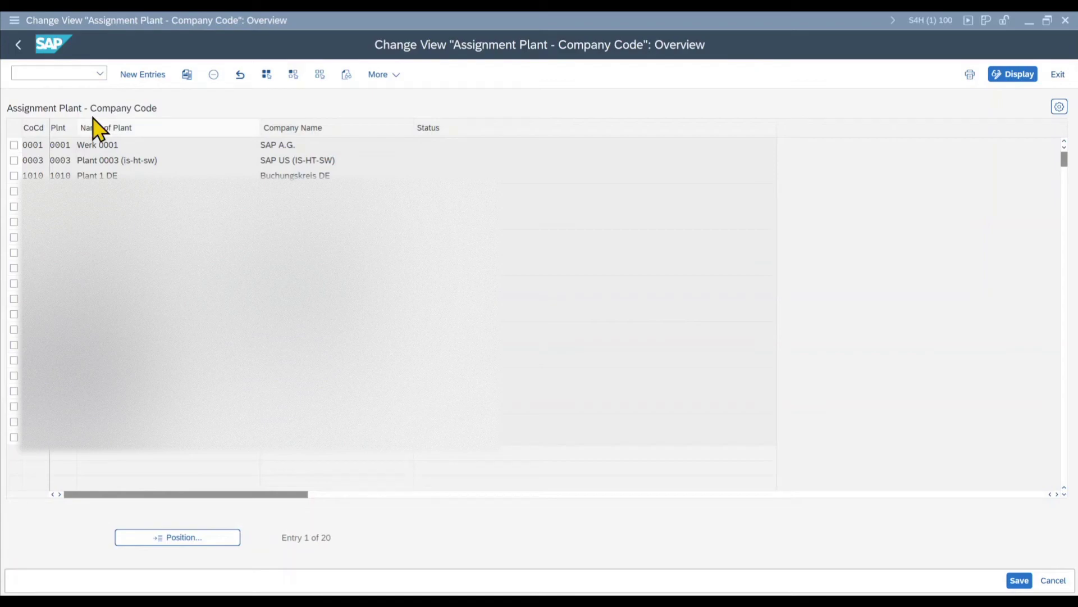
- Open Maintain storage location under Definition > Materials Management with plant 1234 as the work area
left_click(18, 45)
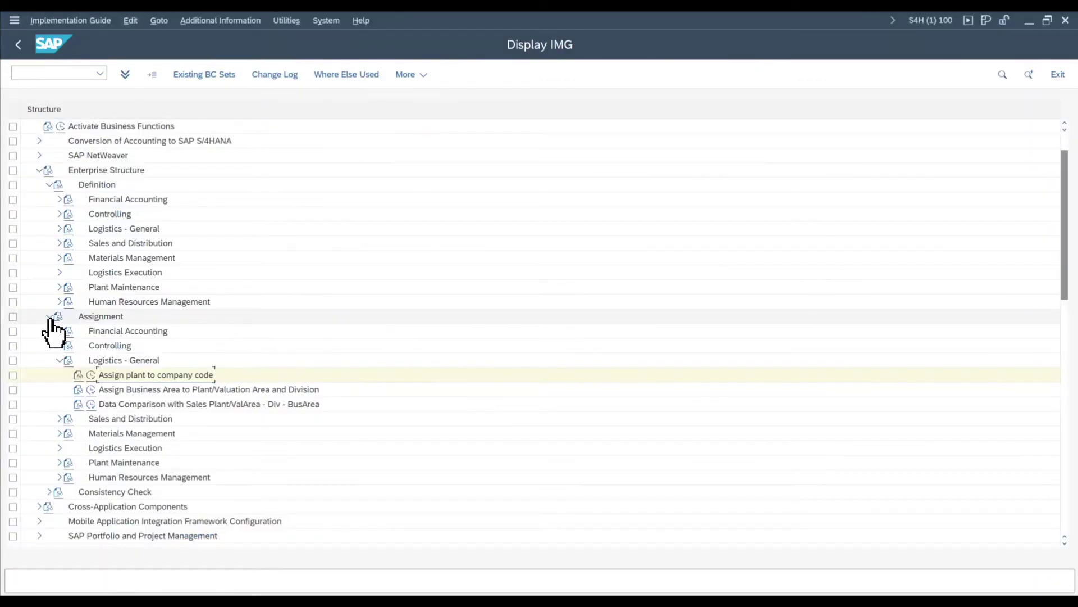
left_click(50, 317)
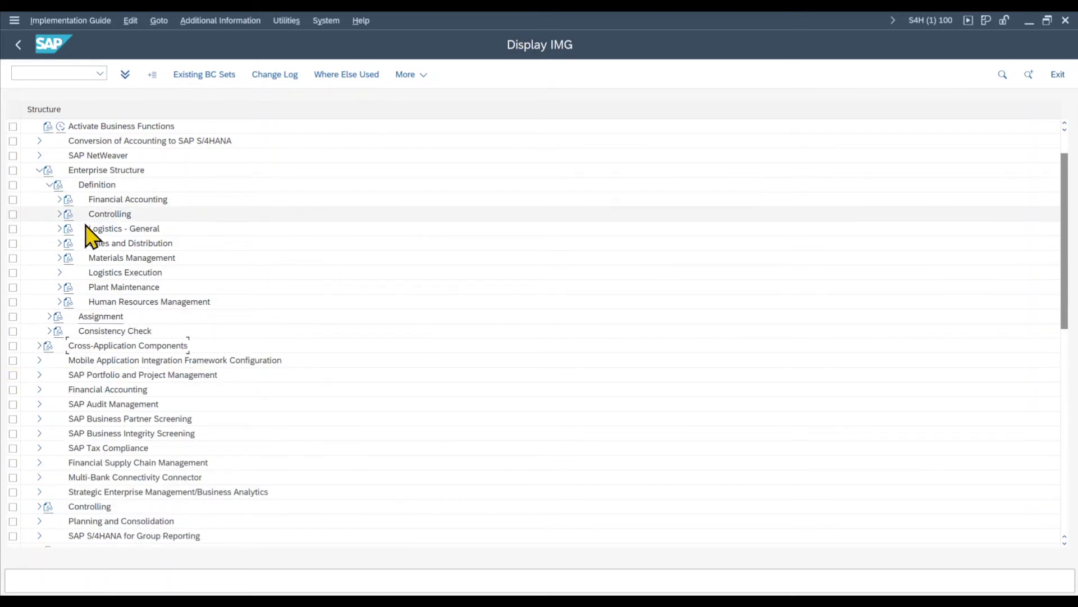
left_click(60, 258)
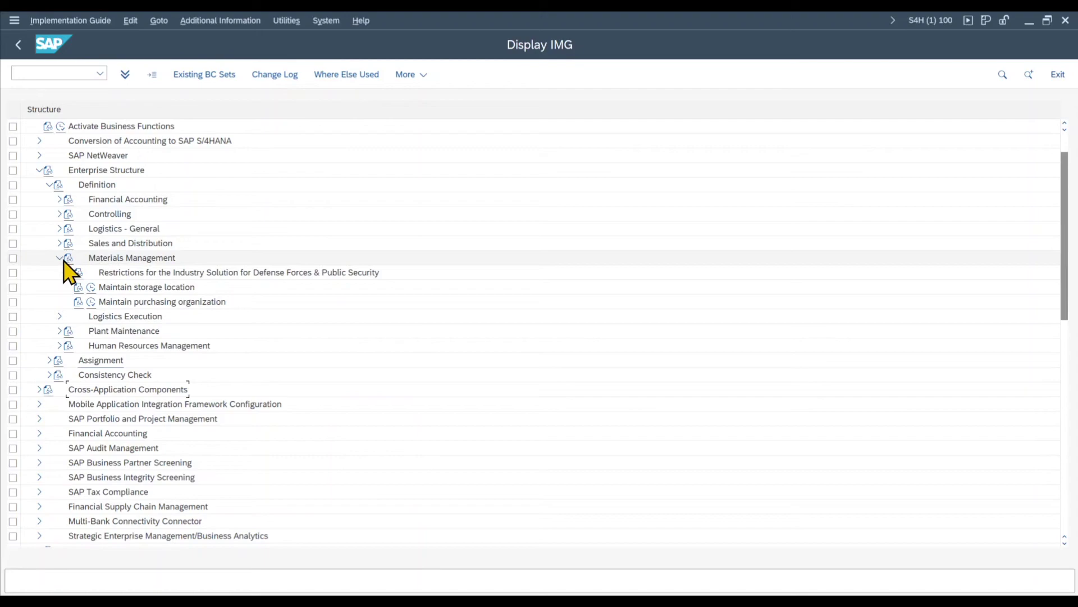
double_click(125, 290)
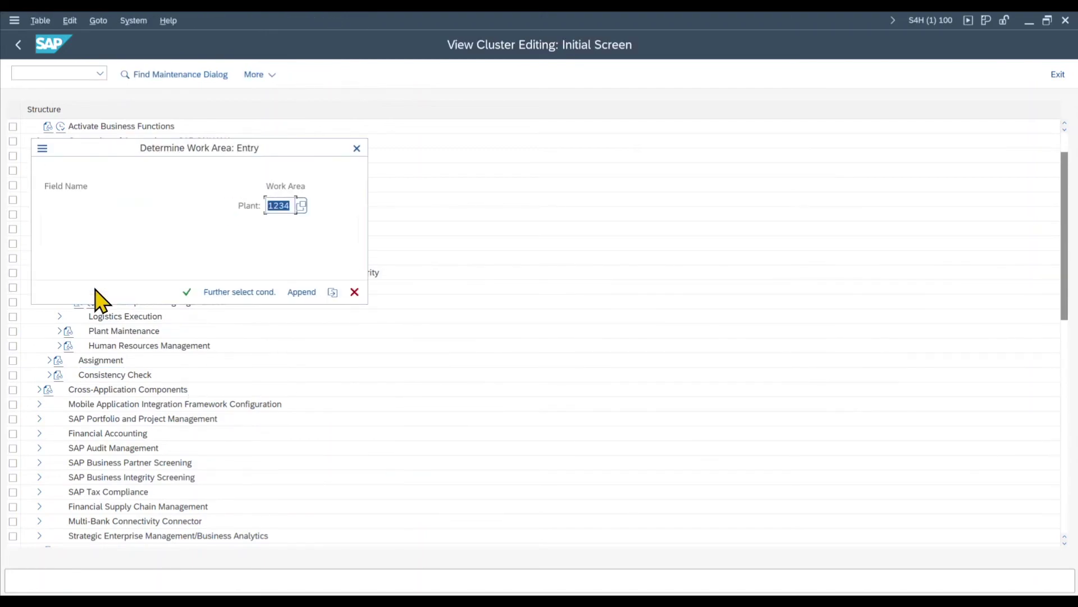
left_click(286, 205)
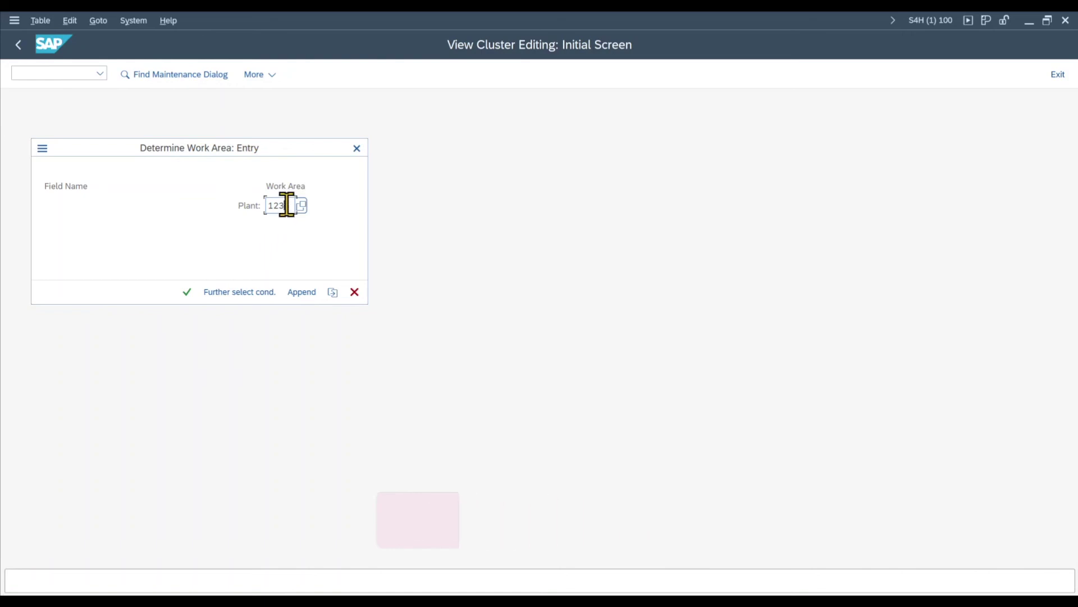
left_click_drag(291, 205, 267, 201)
left_click(293, 206)
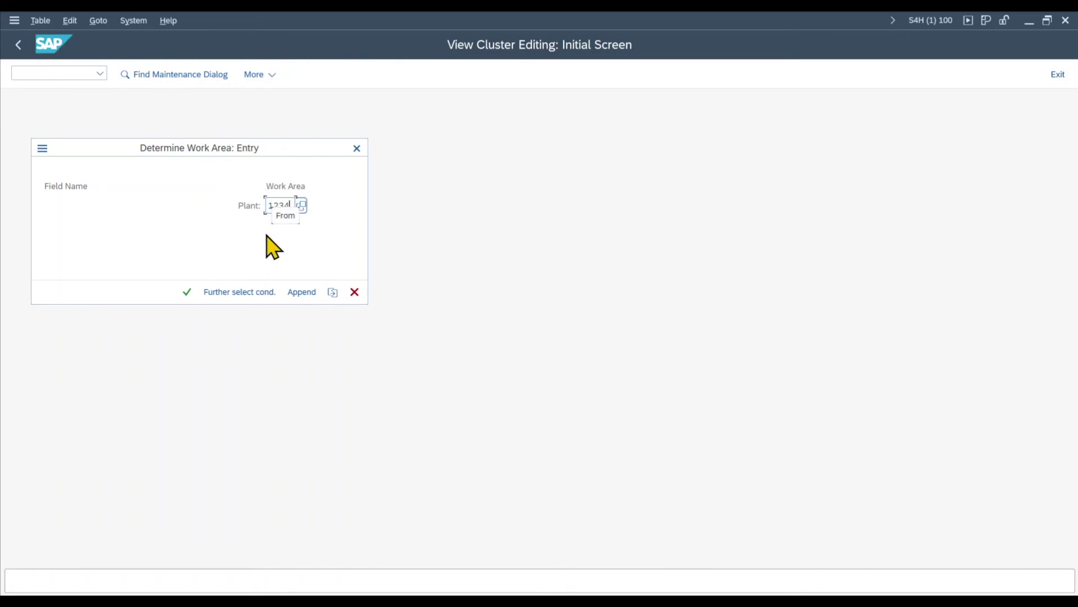
- Add storage location 1234 'Test Stor. Loc.' for plant 1234 and open its addresses
left_click(187, 293)
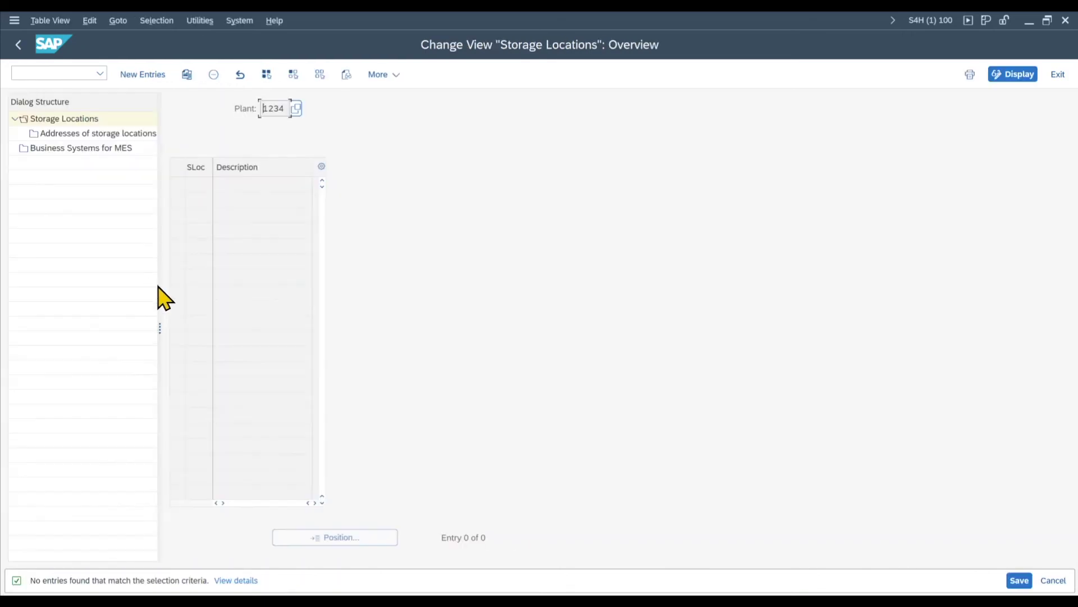
left_click_drag(169, 289, 181, 288)
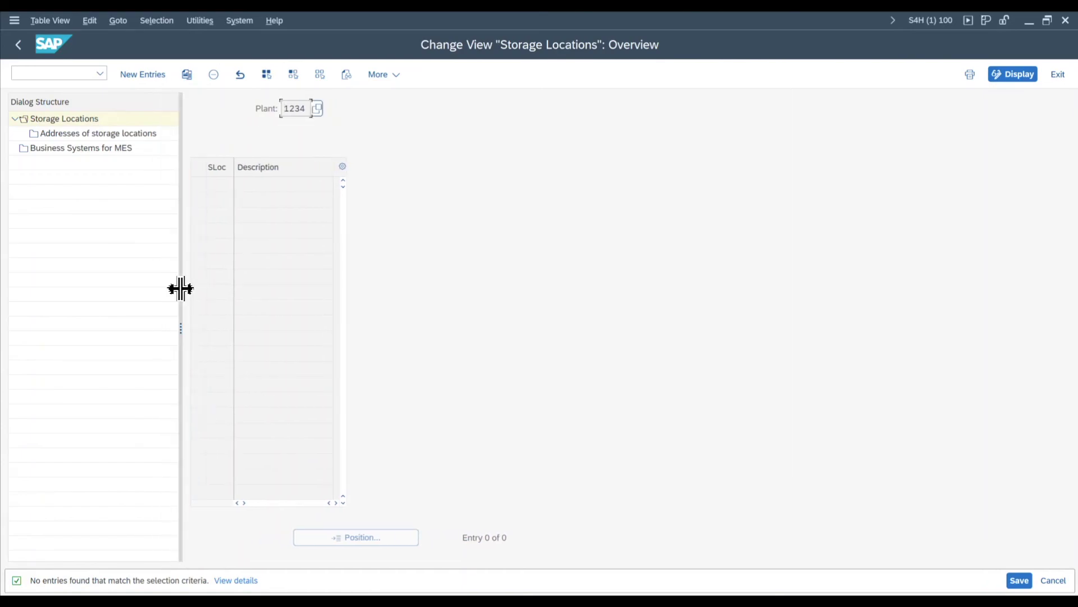
left_click(144, 78)
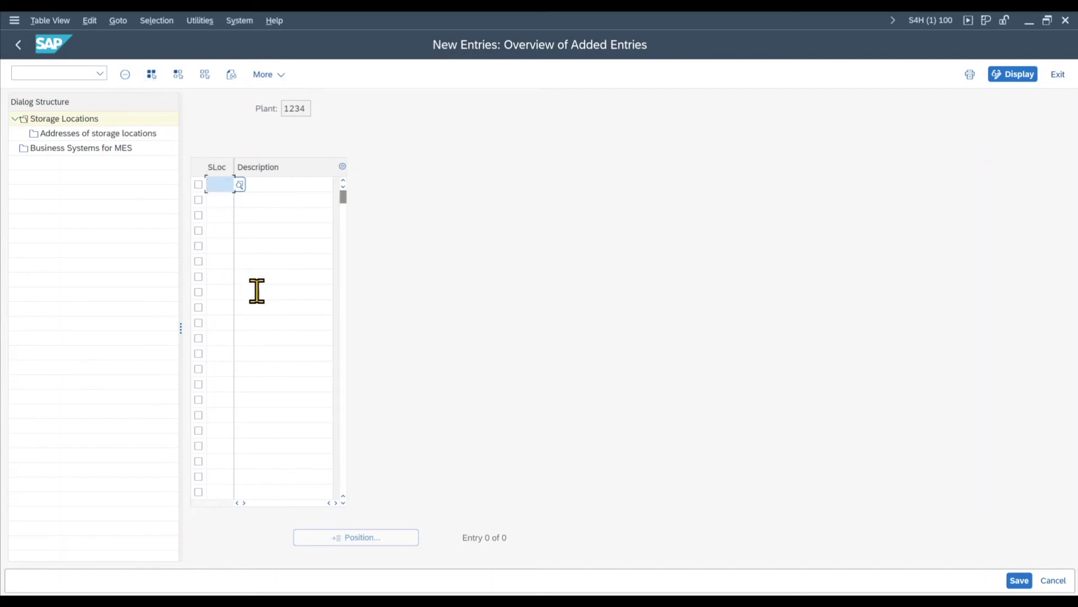
type("1234")
key("Tab")
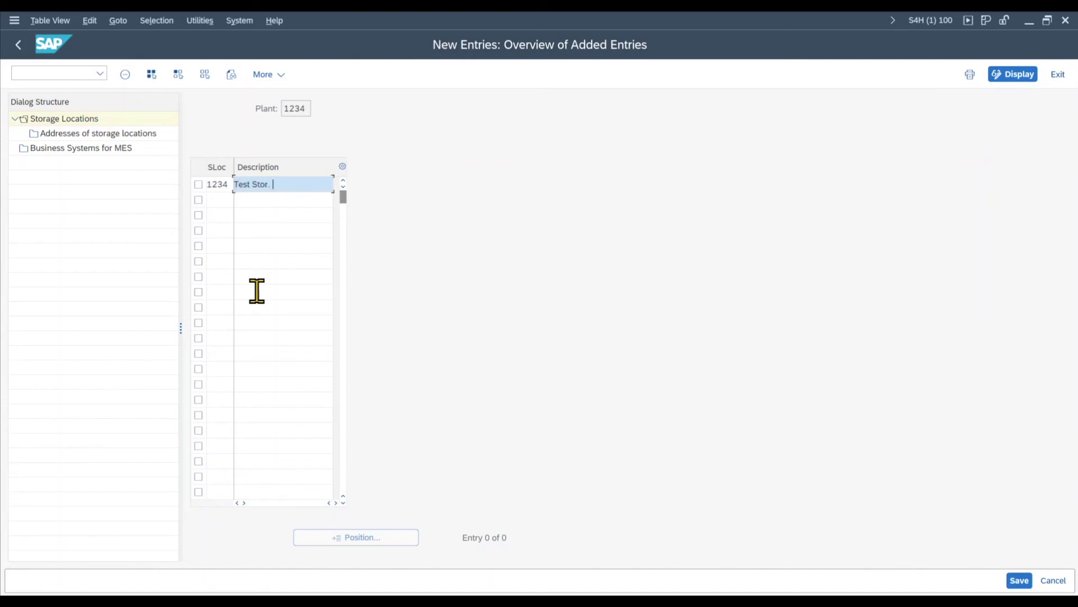
key("Return")
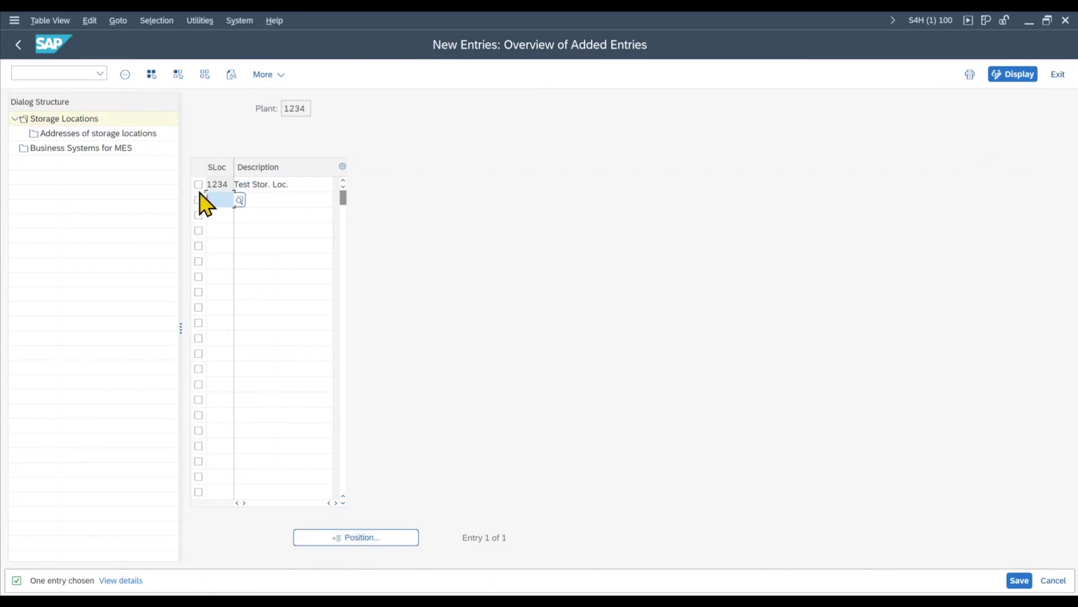
left_click(198, 184)
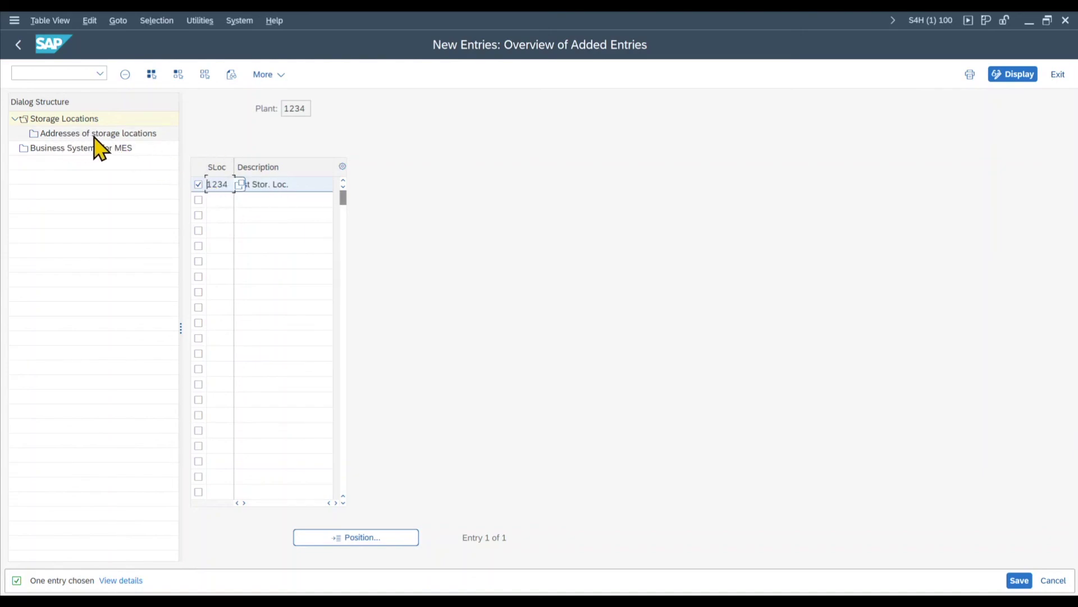
double_click(70, 136)
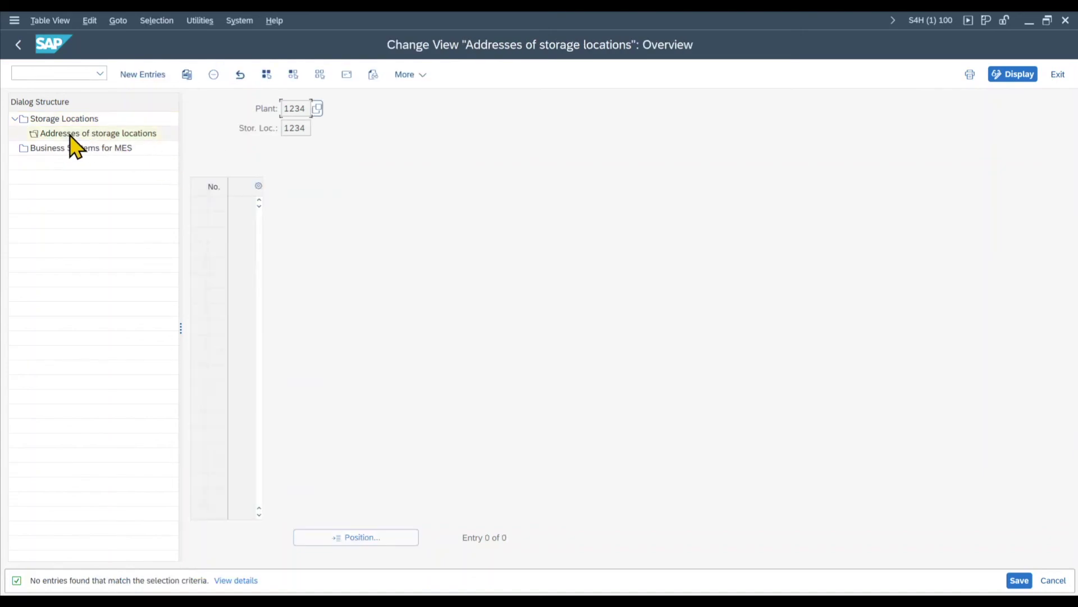
- Create address entry 01 with name Test 1234 and country DE
left_click(143, 74)
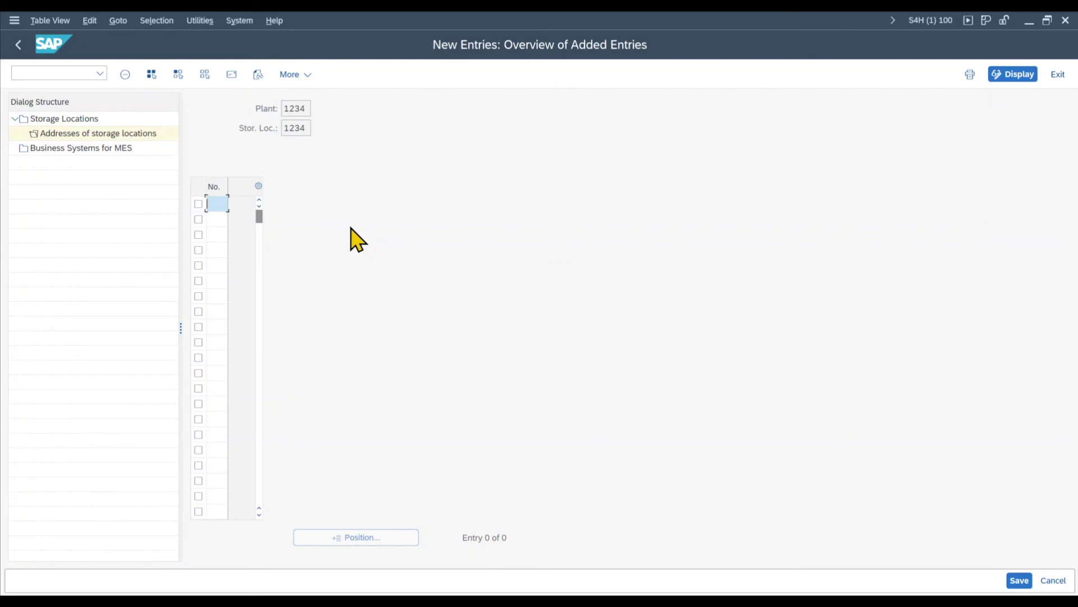
type("01")
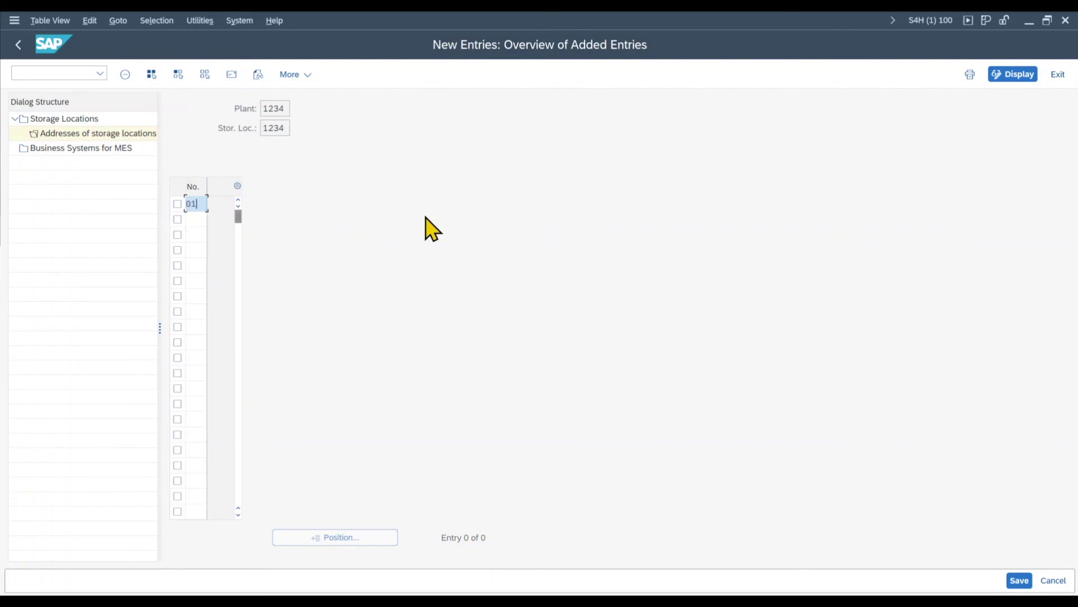
key("Return")
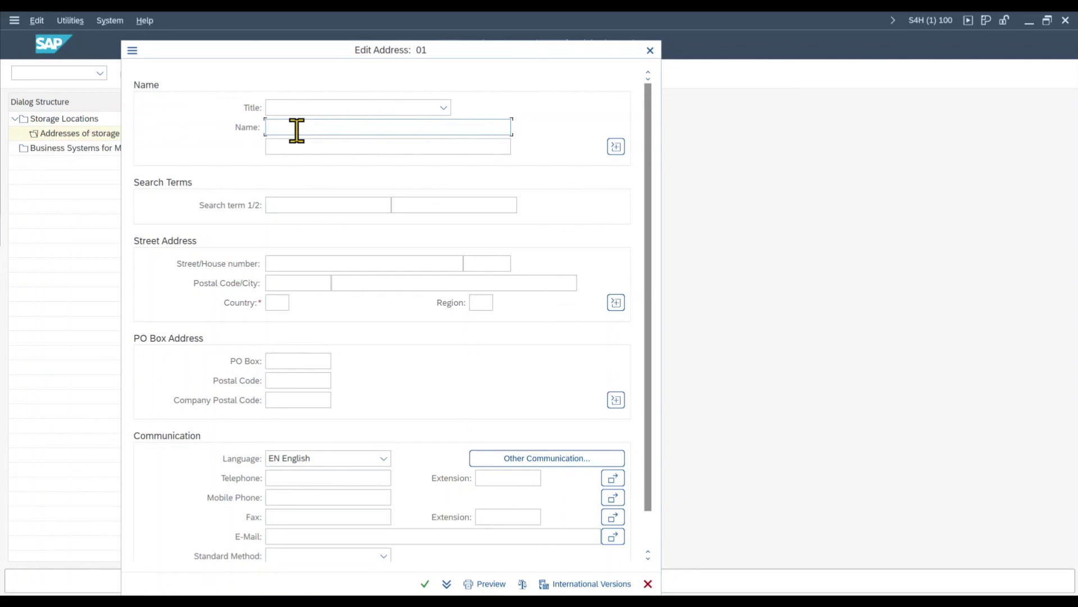
type("st 1234")
left_click(282, 302)
type("D")
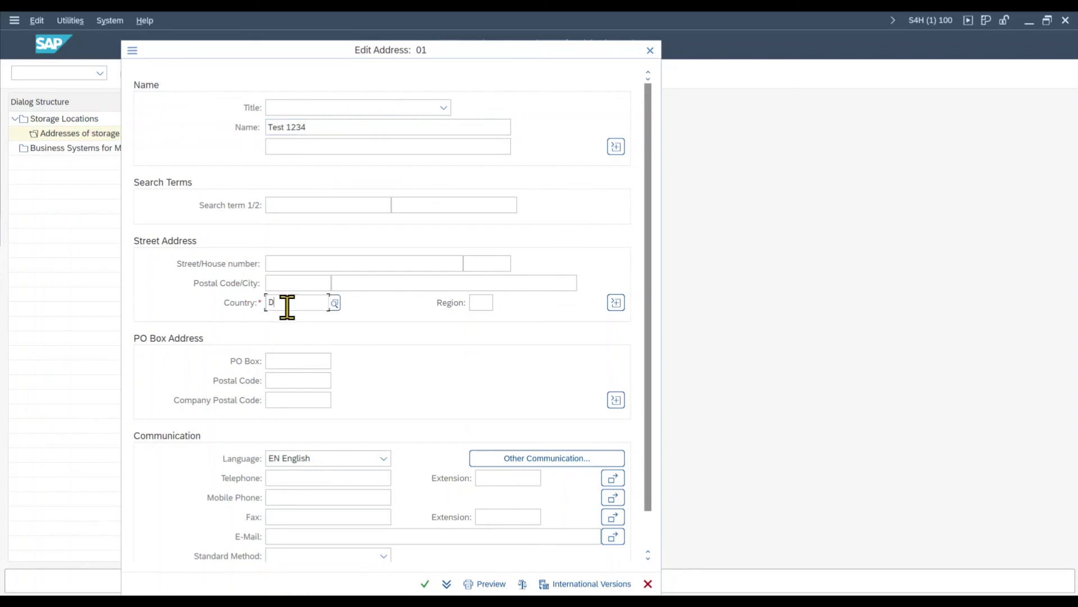
type("E")
key("Return")
- Enter street Test, house number 12, postal code 12345, city Test, and confirm the address
left_click(301, 263)
type("Test")
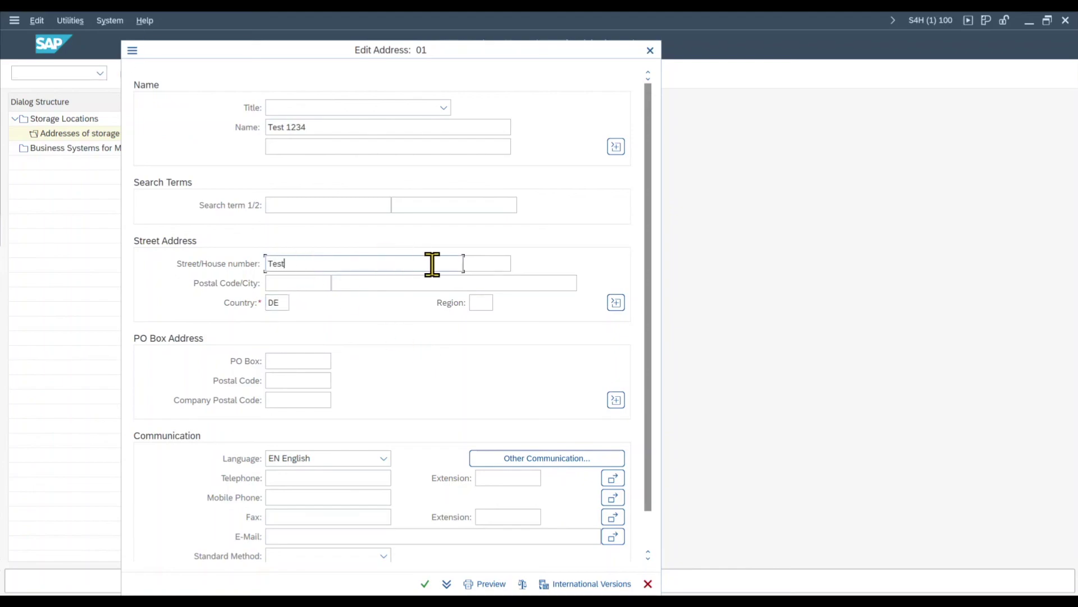
left_click(474, 262)
type("12")
left_click(291, 282)
type("123")
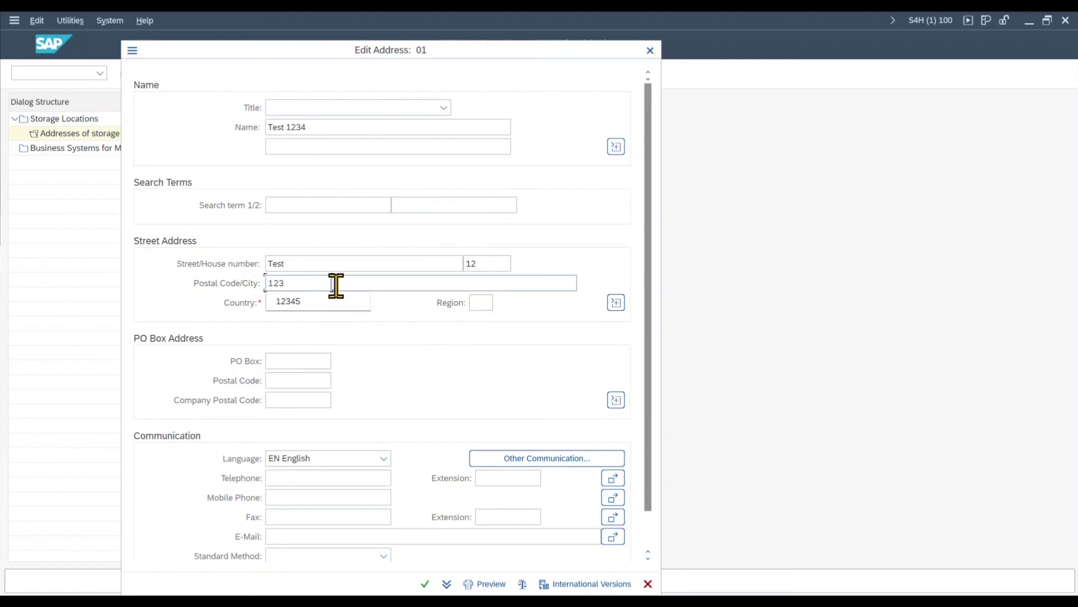
type("45")
left_click(336, 286)
type("Test")
scroll(386, 385, "down", 1)
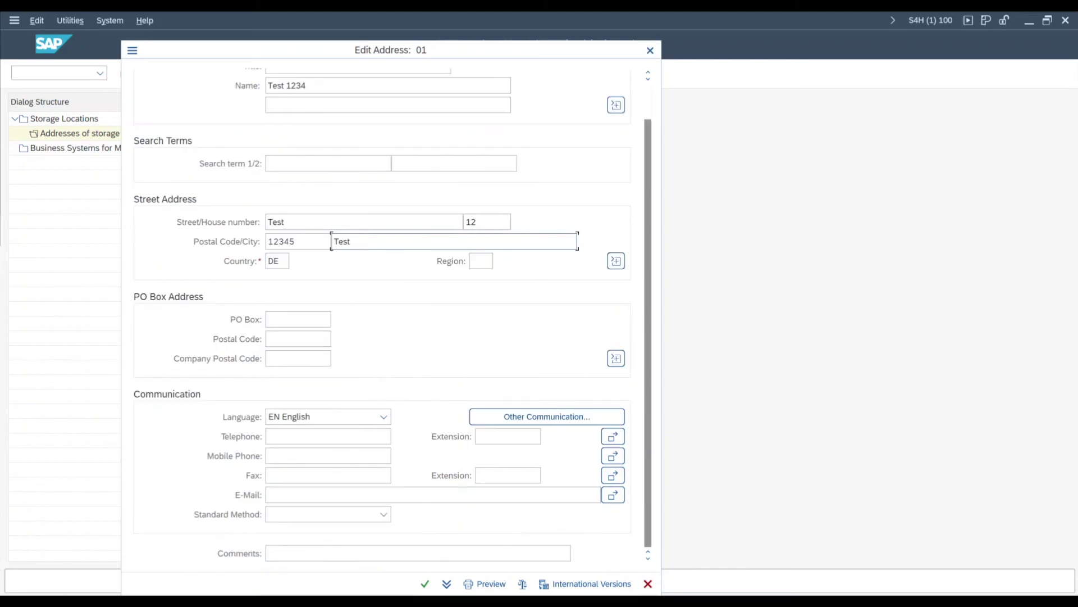
left_click(426, 583)
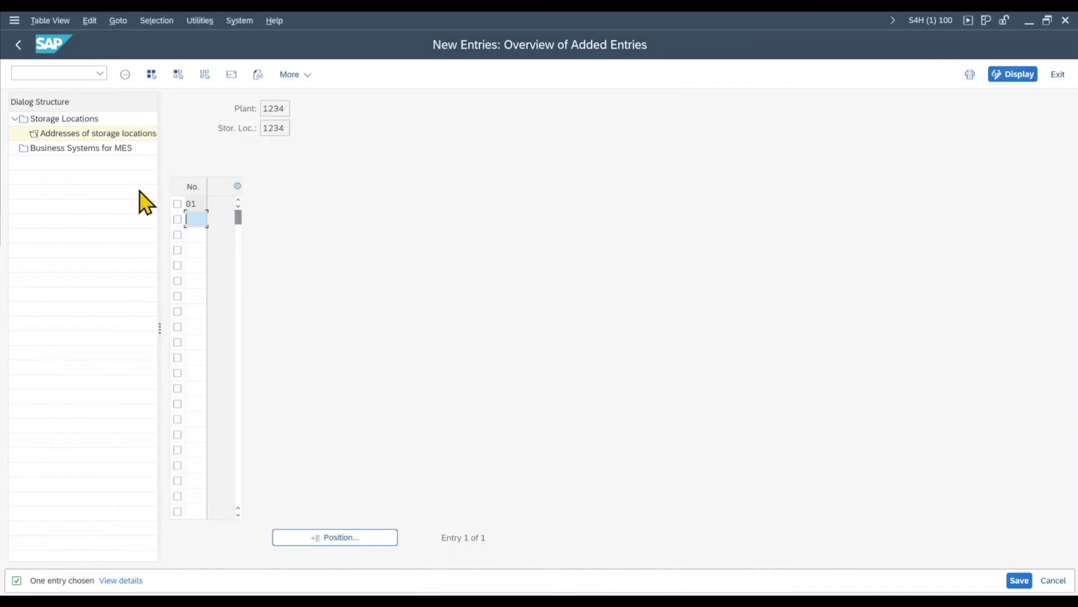
- Show the Business Systems for MES entries, saving the storage location data to a customizing request
double_click(88, 150)
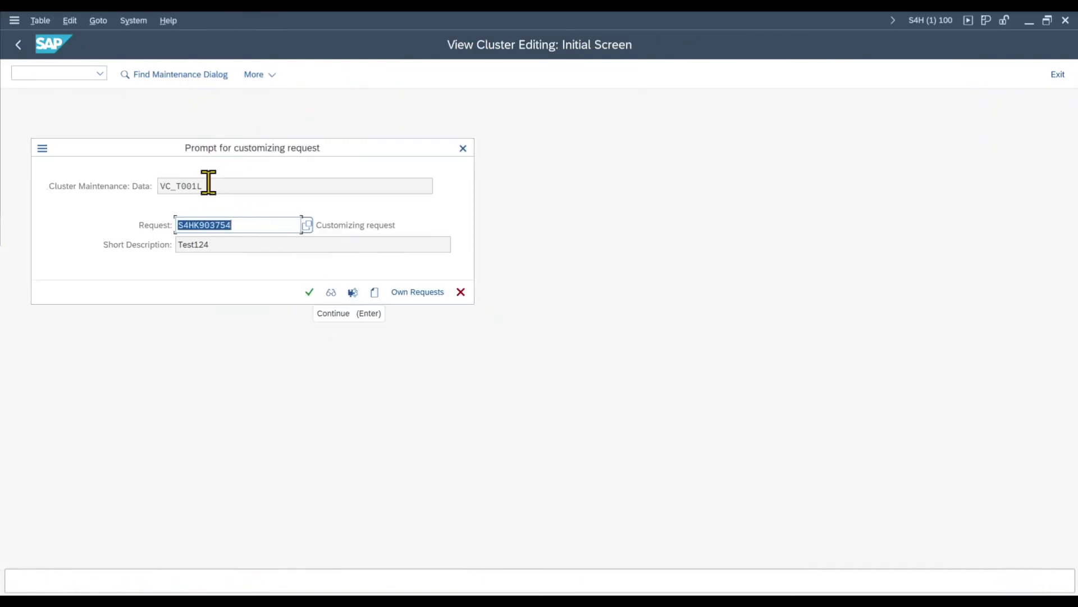
left_click(309, 292)
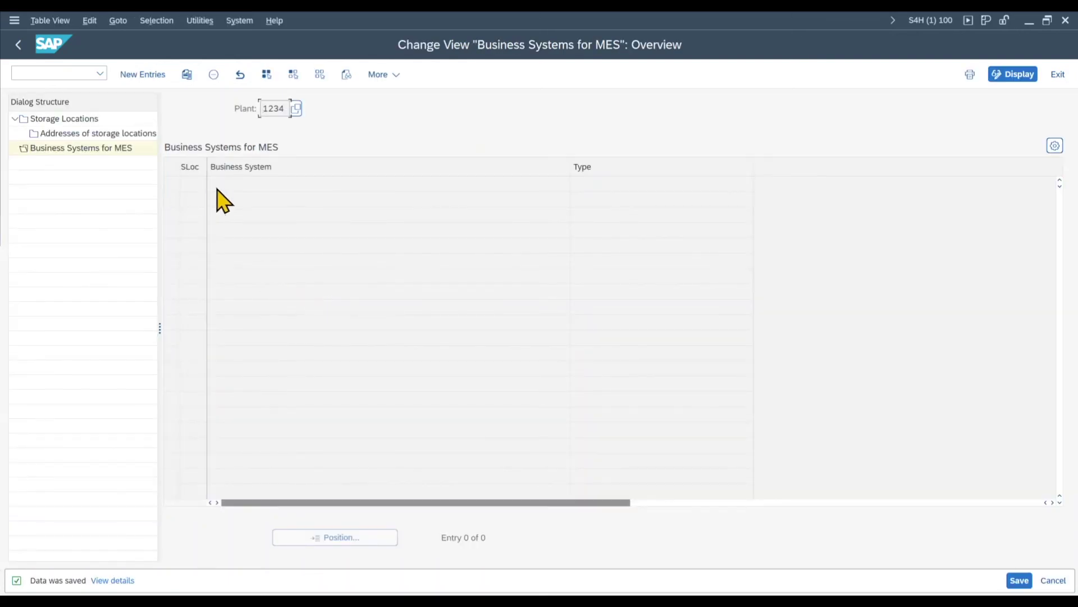